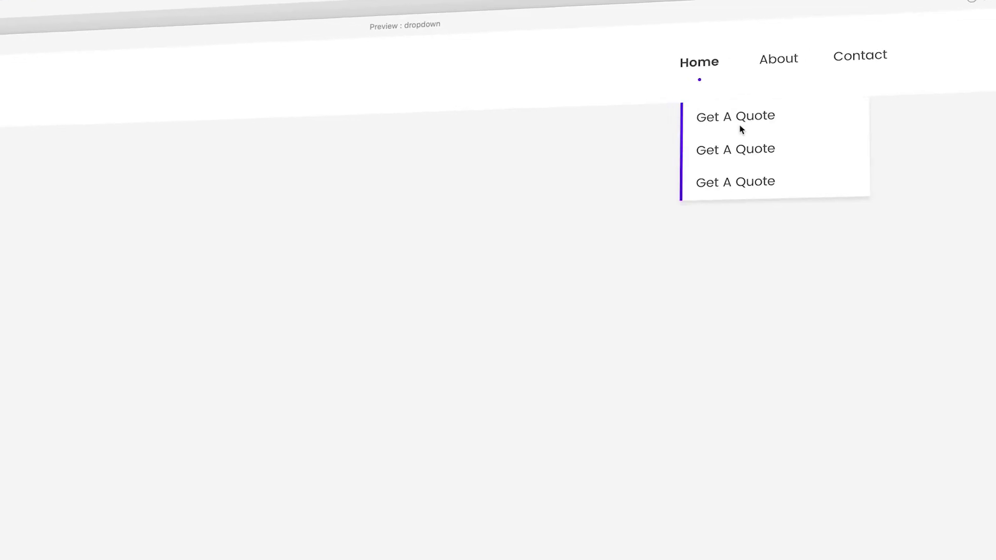
Tap Home in the preview so the Get A Quote dropdown collapses
click(699, 64)
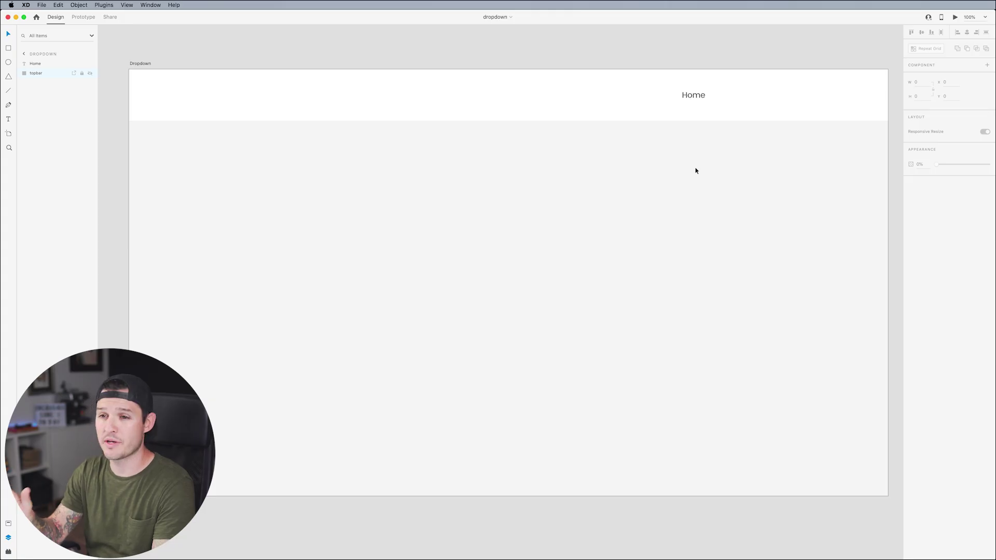
Select the Dropdown artboard, then the top bar rectangle, then the Home label
click(147, 64)
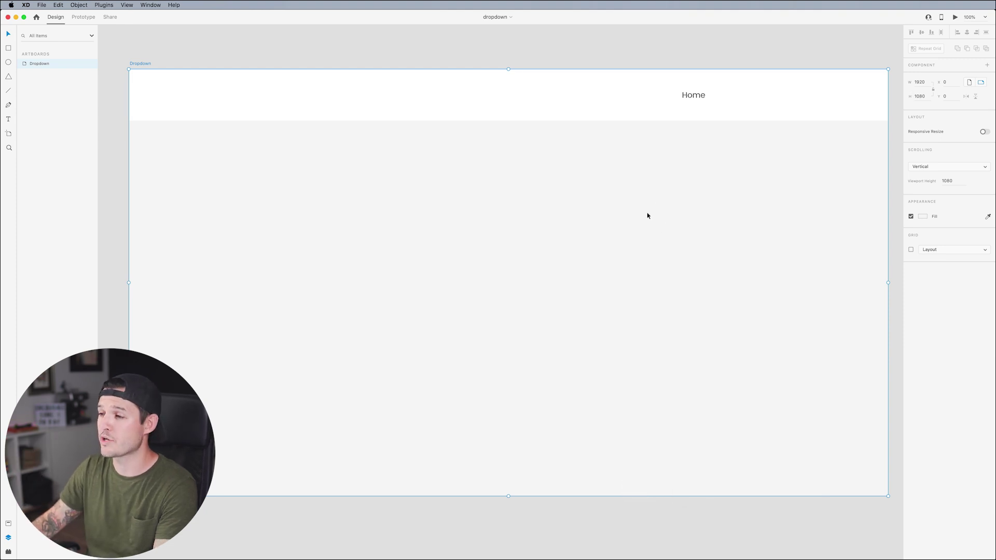
click(569, 119)
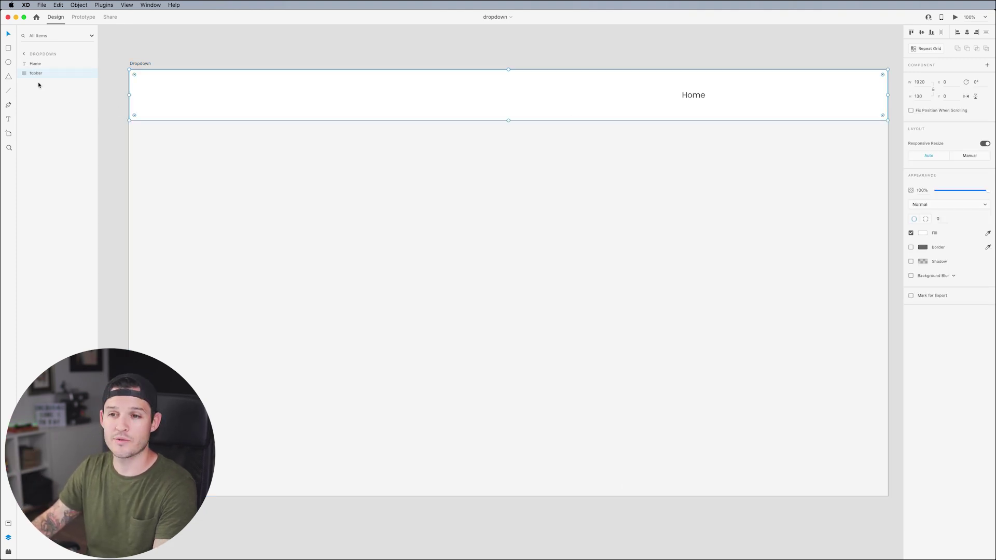
click(684, 103)
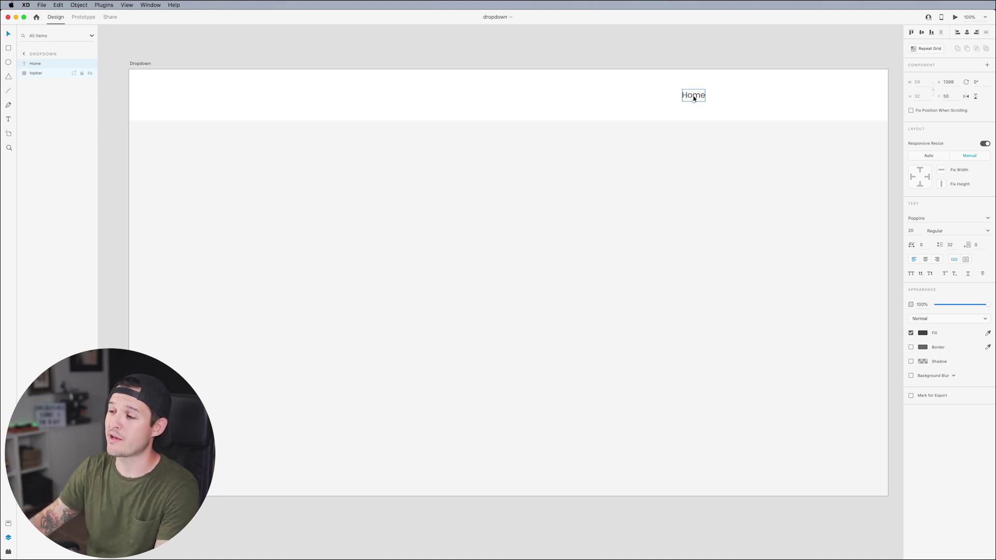
Duplicate the Home label to its right and retype the copy as 'About'
drag(694, 98, 740, 96)
double_click(740, 95)
text(About)
key(Escape)
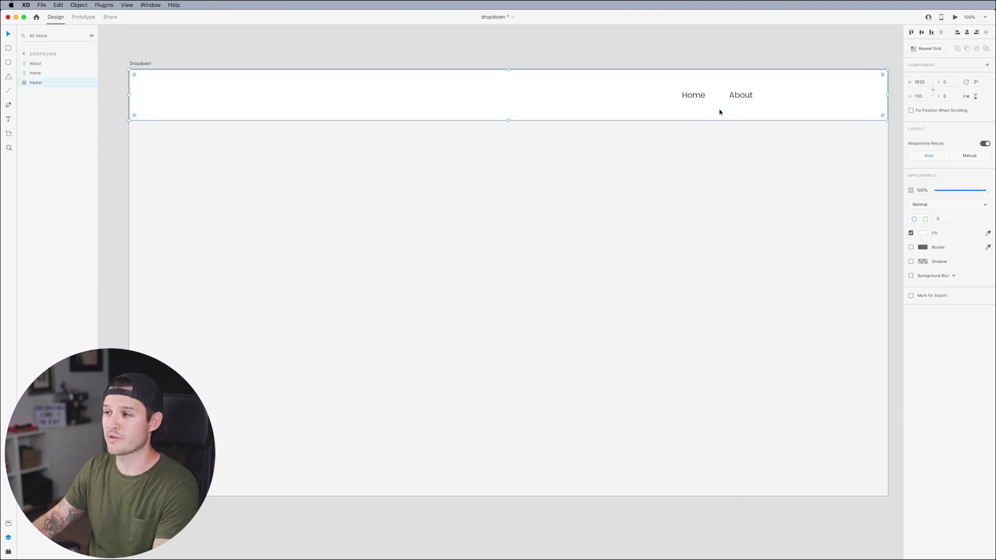
Copy the About label to its right and retype it as 'Blog'
drag(739, 96, 784, 96)
double_click(784, 96)
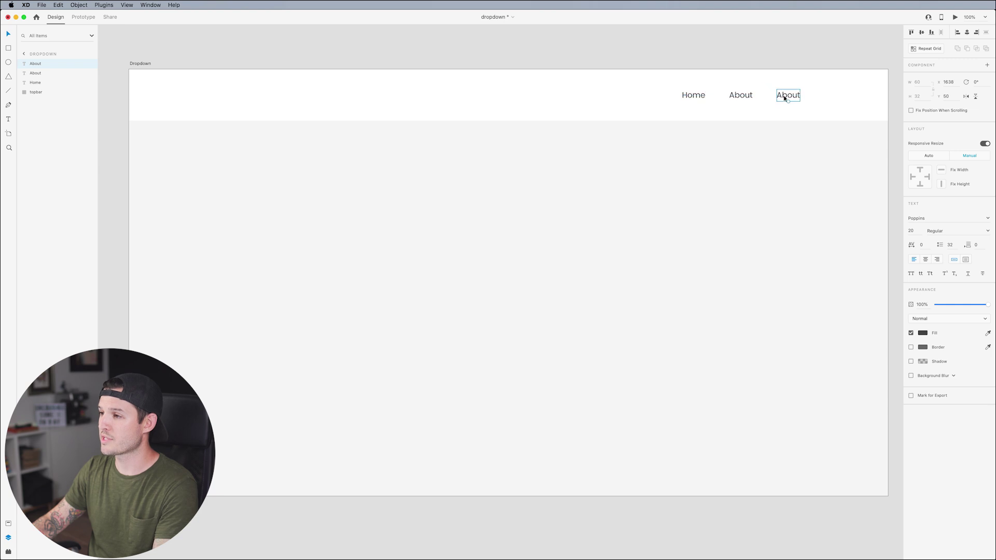
double_click(784, 96)
text(Blog)
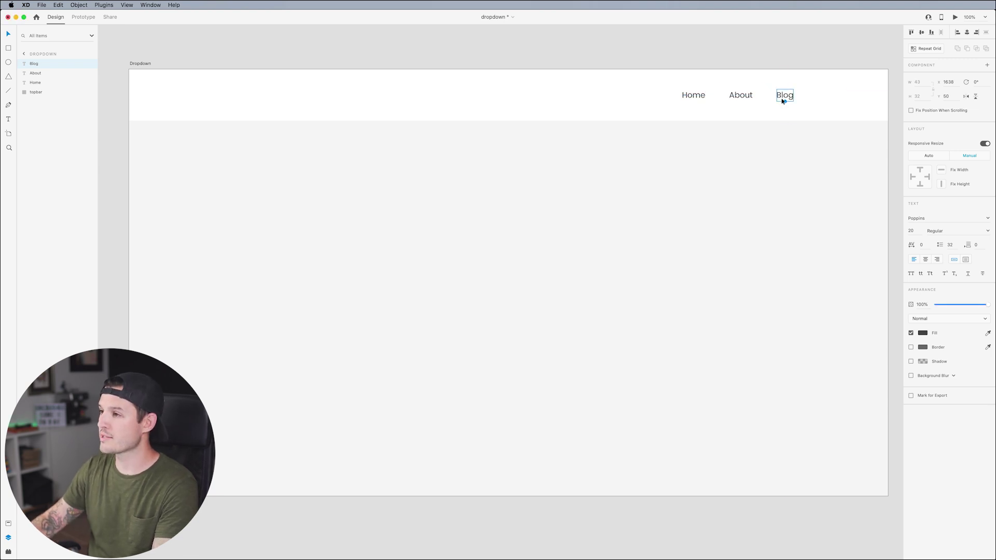
Copy the Blog label to its right and retype it as 'Contact'
drag(783, 99, 825, 94)
double_click(824, 94)
text(Contact)
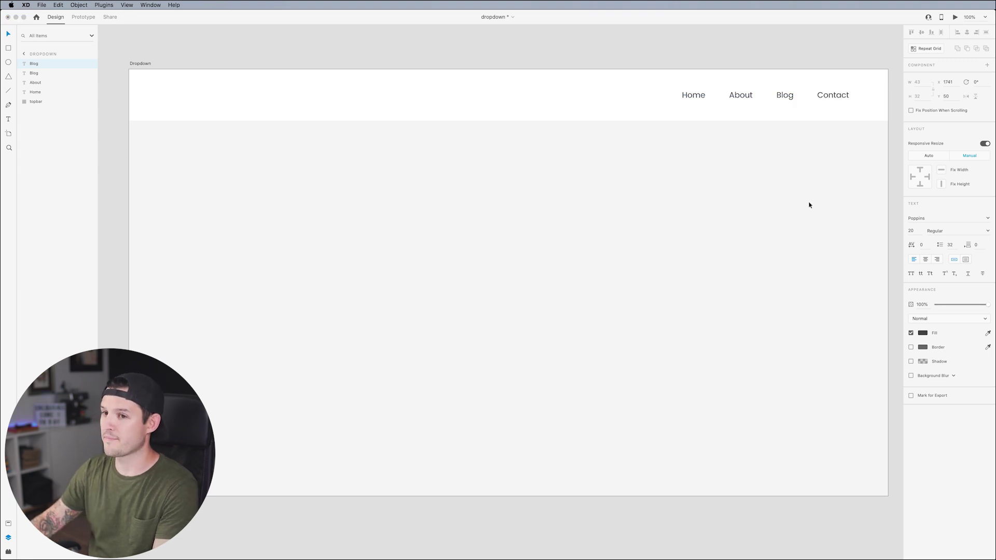
key(Escape)
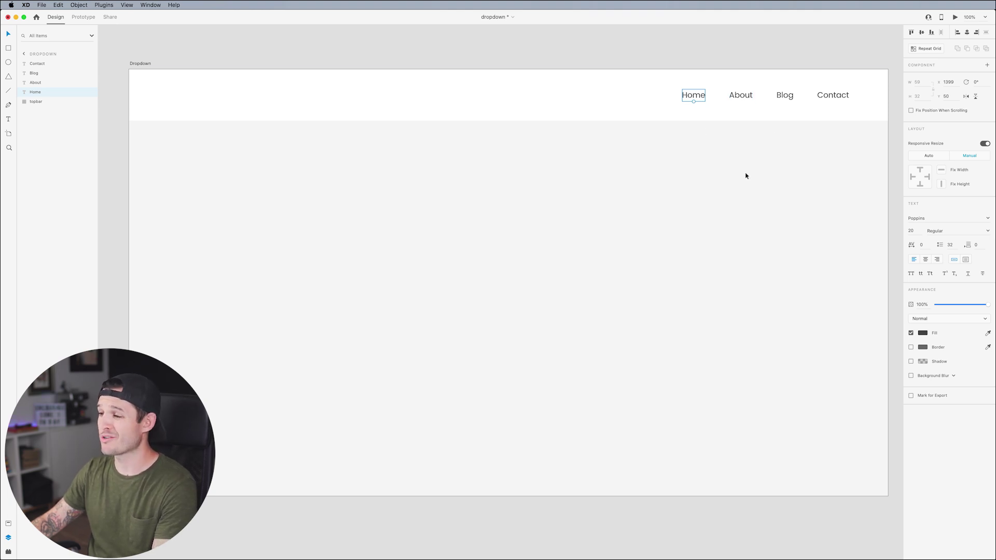
Convert the Home label into a component and name its layer 'nav item'
key(super+k)
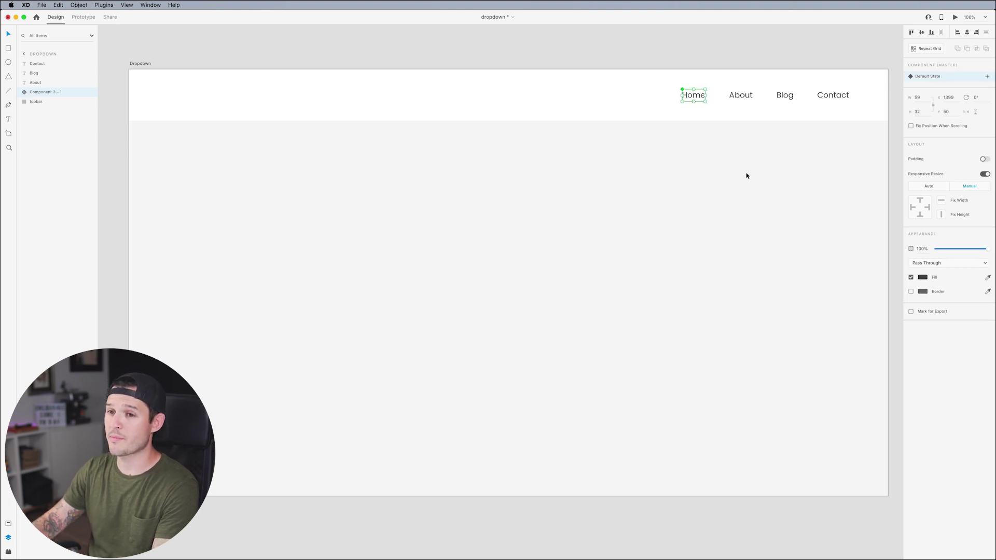
double_click(37, 93)
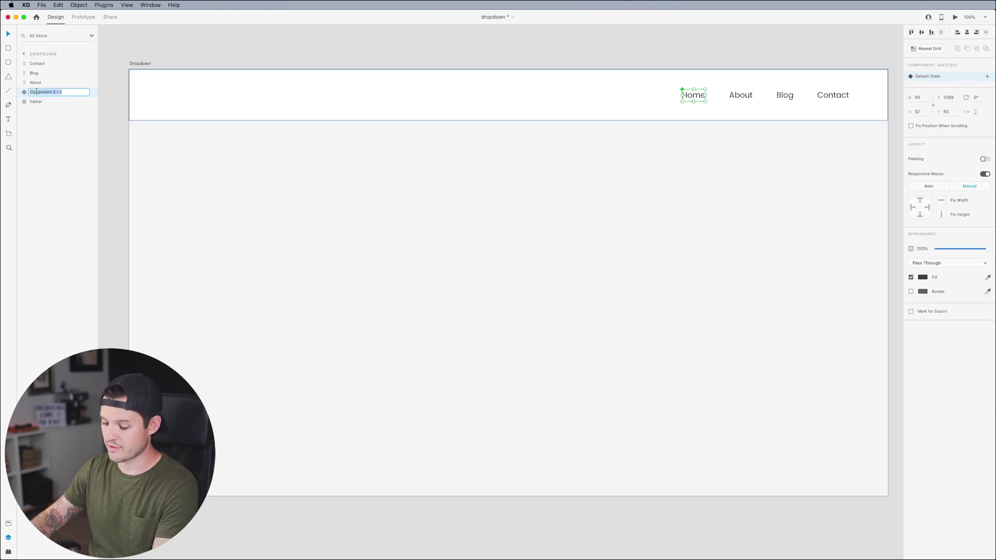
text(nav item)
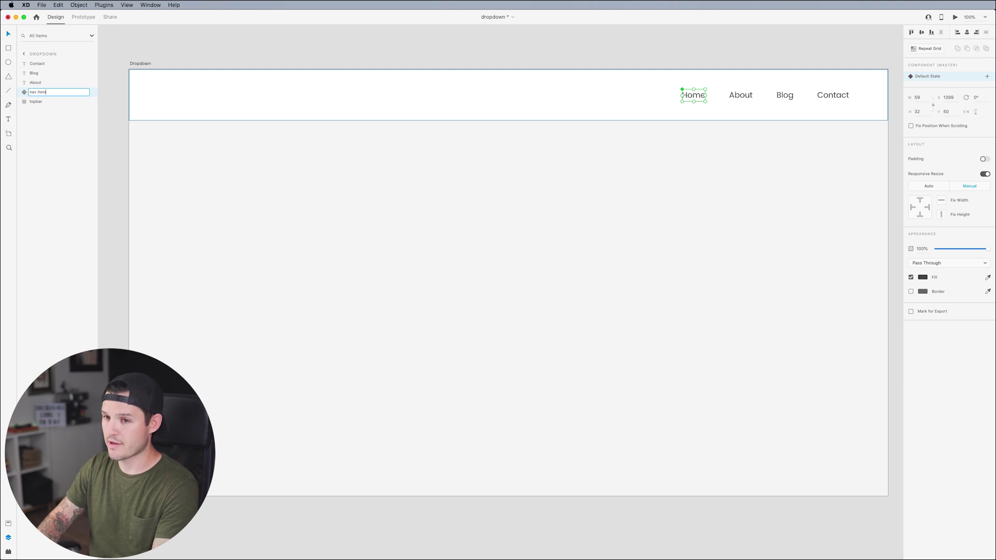
key(Return)
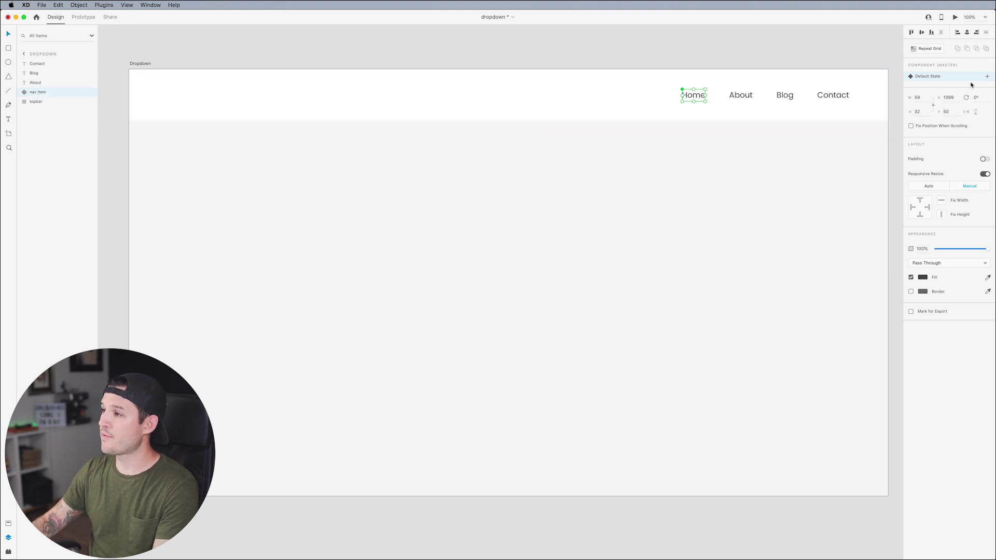
Add a Hover State to the nav item component beside its Default State
click(987, 77)
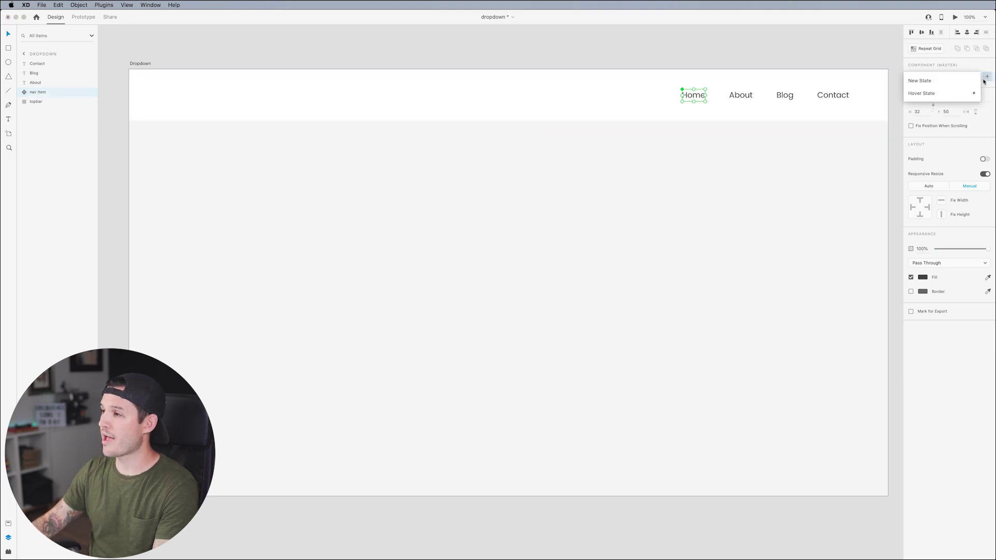
click(934, 92)
click(798, 160)
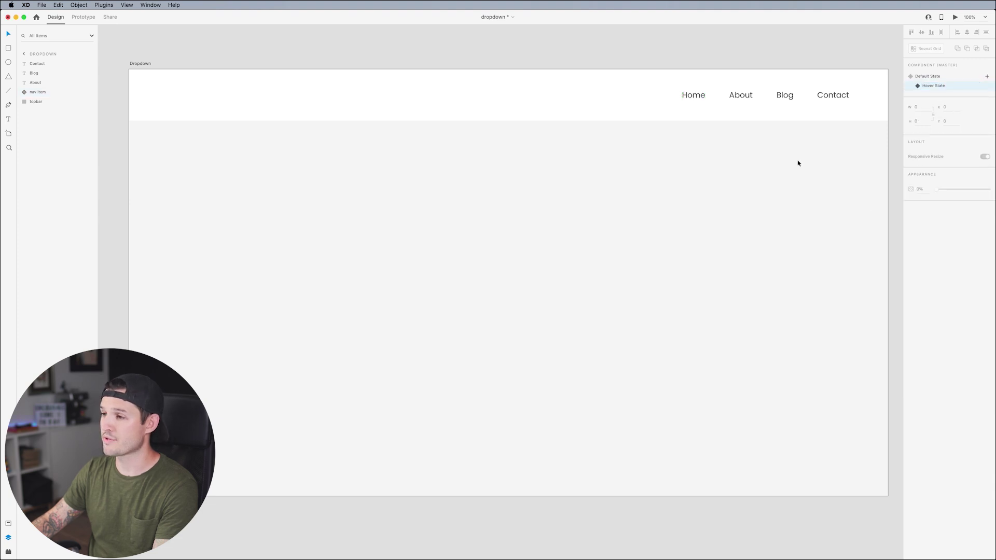
Zoom in on Home and draw a small ellipse just below it
key(z)
drag(673, 131, 736, 73)
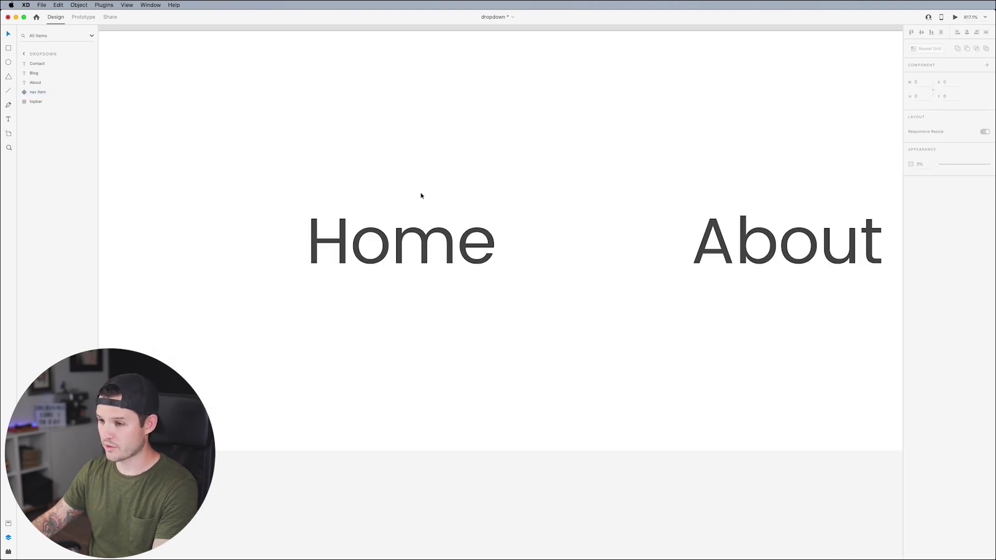
scroll(420, 195, left, 3)
click(479, 186)
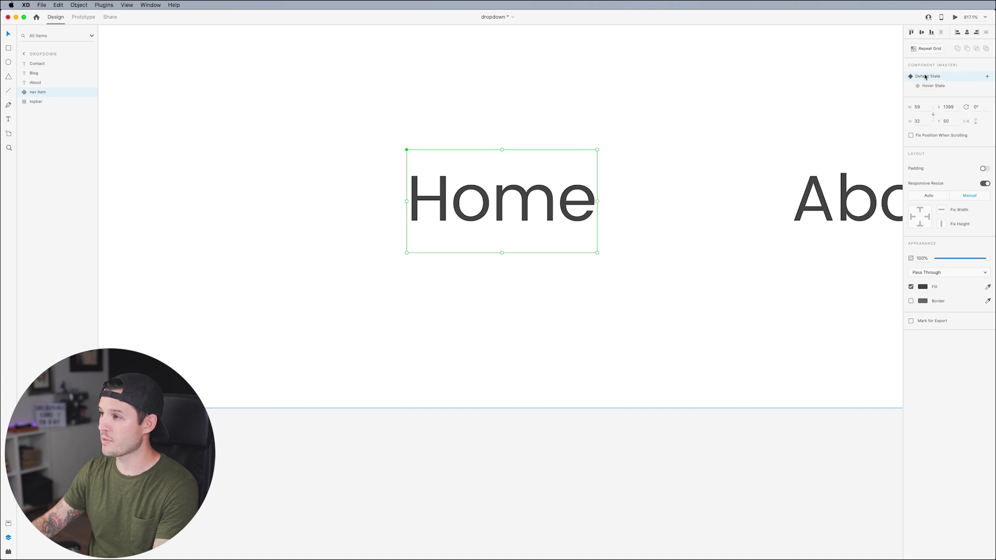
key(e)
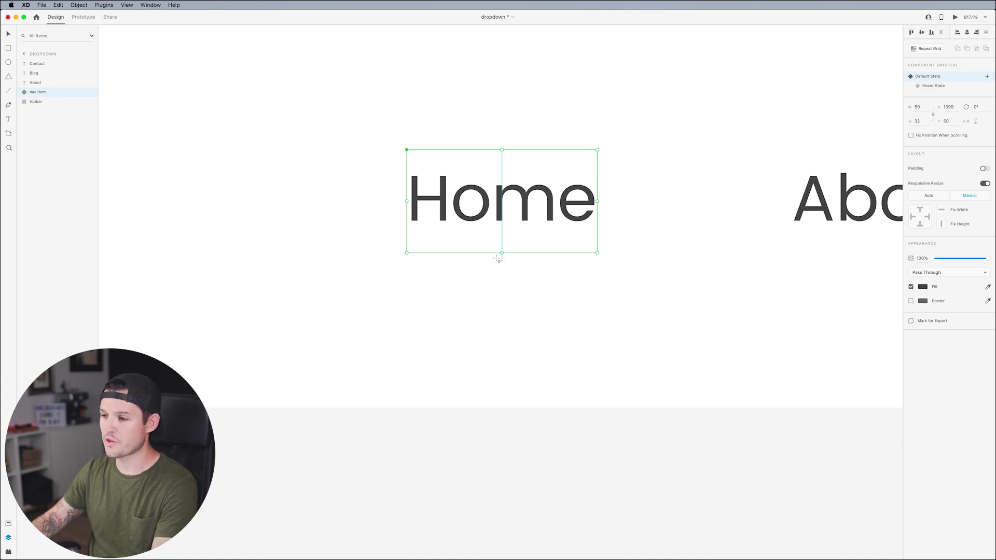
drag(493, 244, 511, 260)
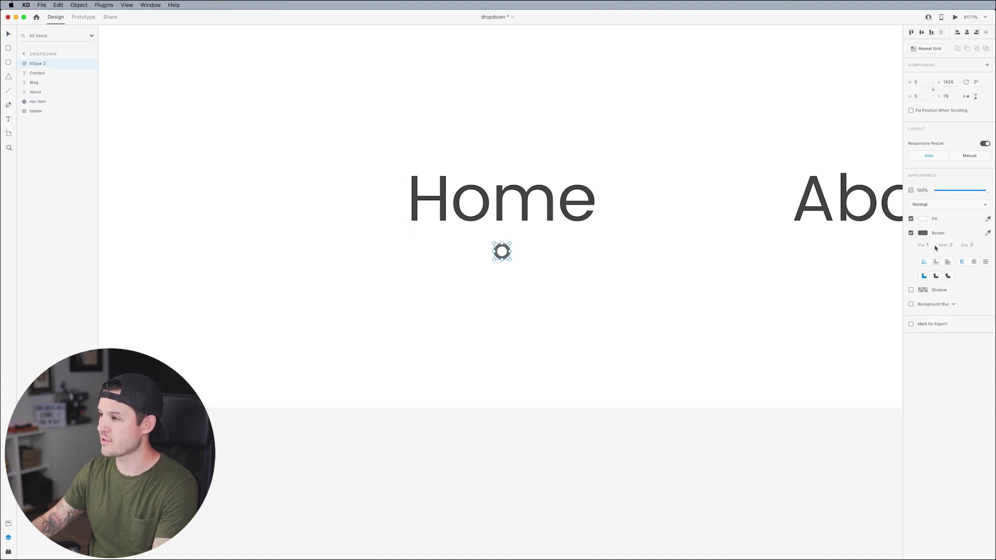
Remove the ellipse's border and give it a vivid purple fill
click(911, 234)
click(923, 218)
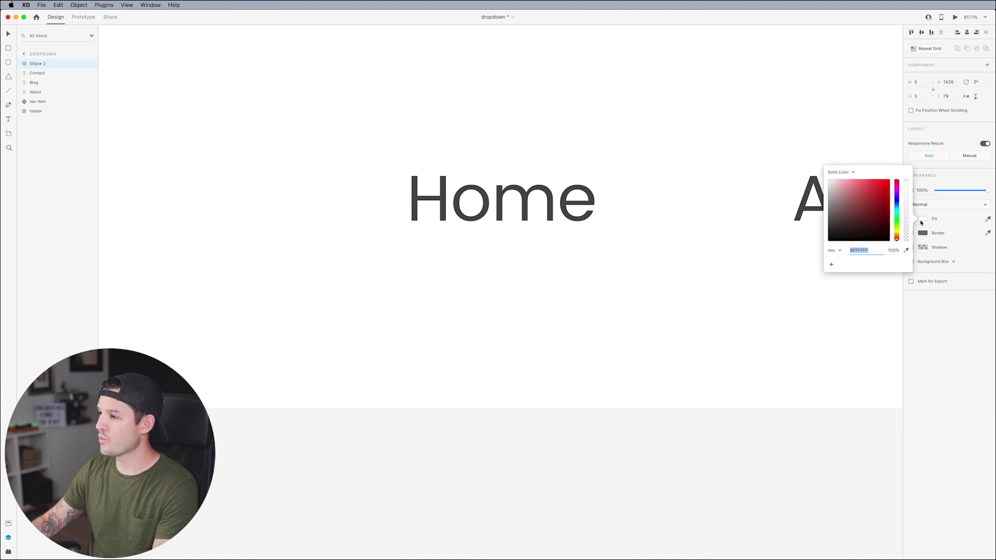
click(896, 196)
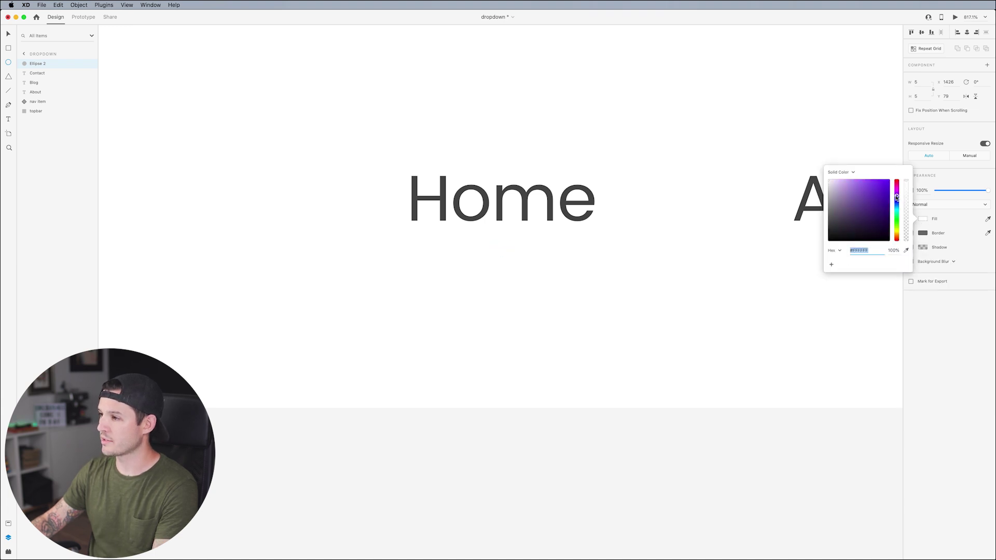
drag(885, 193, 893, 181)
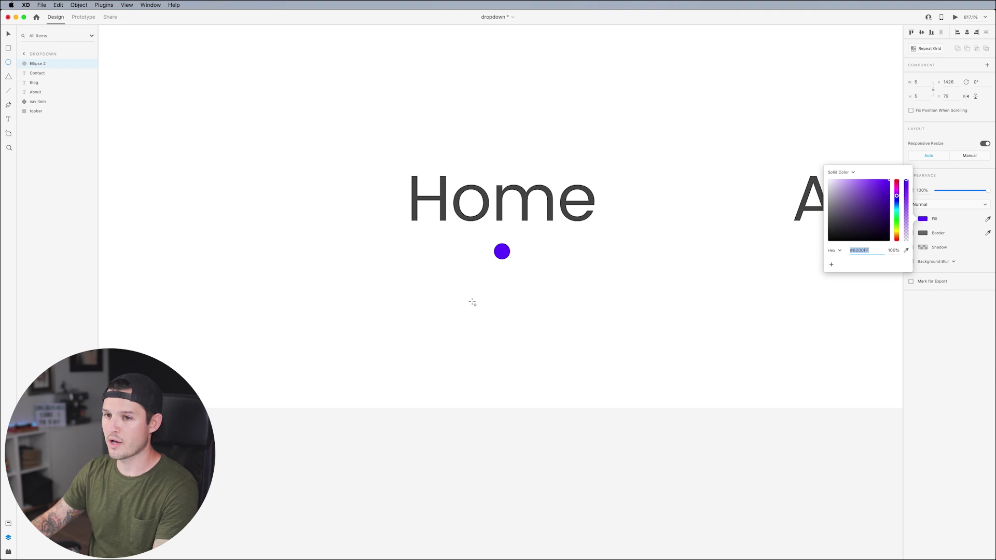
key(Escape)
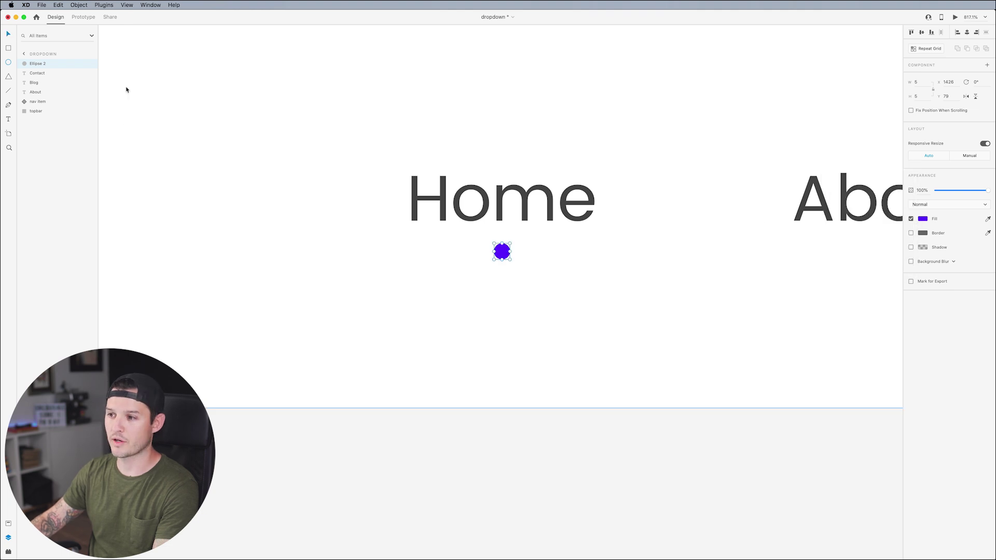
Select the purple dot together with the Home nav item and nudge them one unit right
shift+click(505, 214)
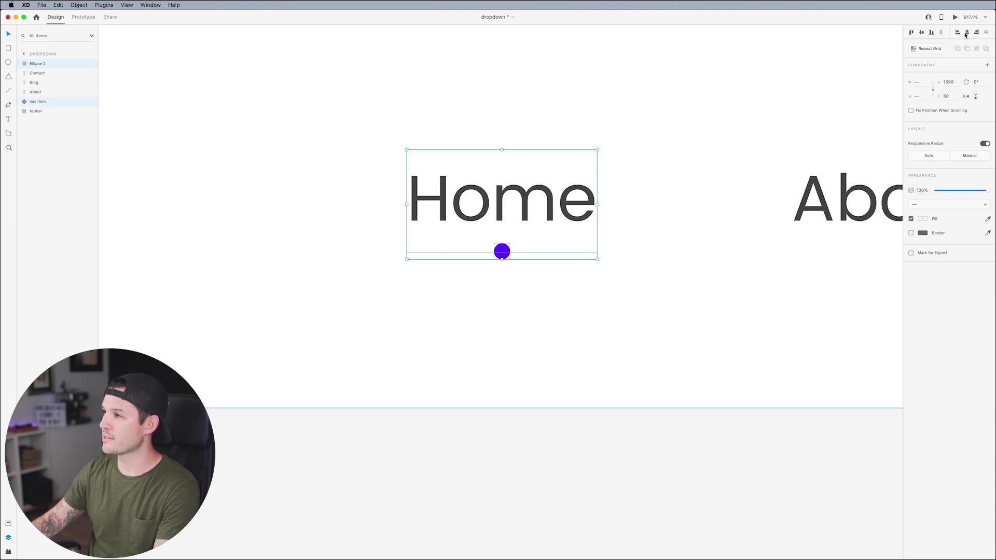
double_click(586, 205)
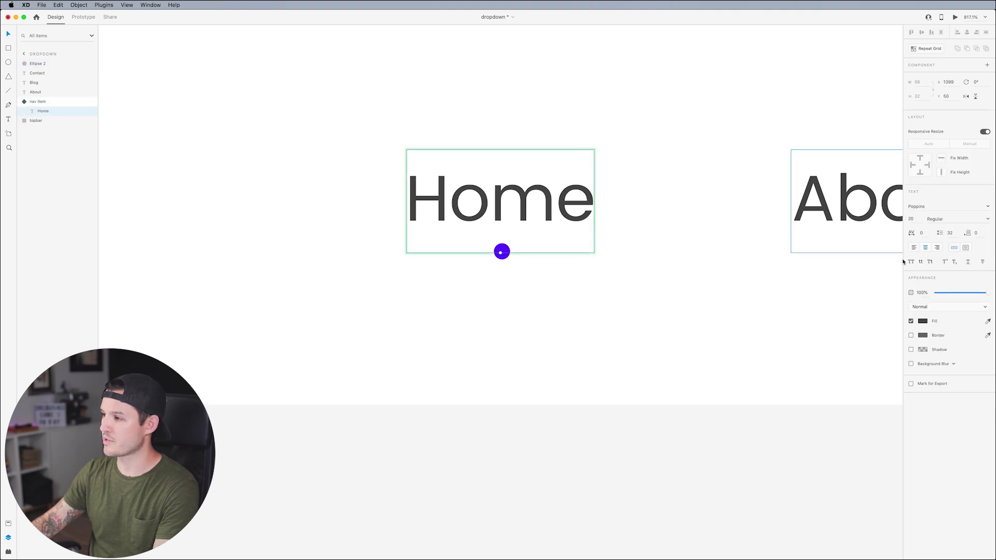
click(502, 252)
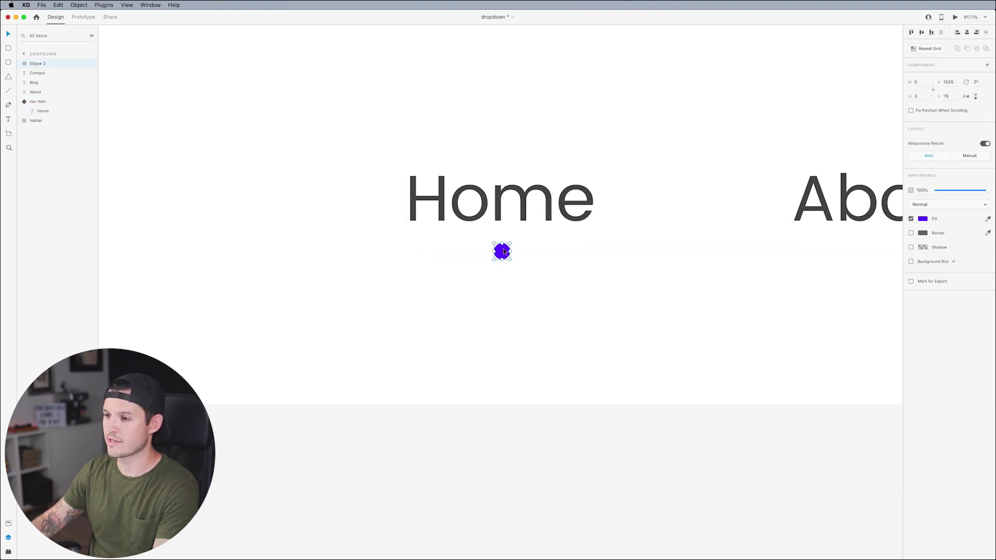
shift+click(514, 213)
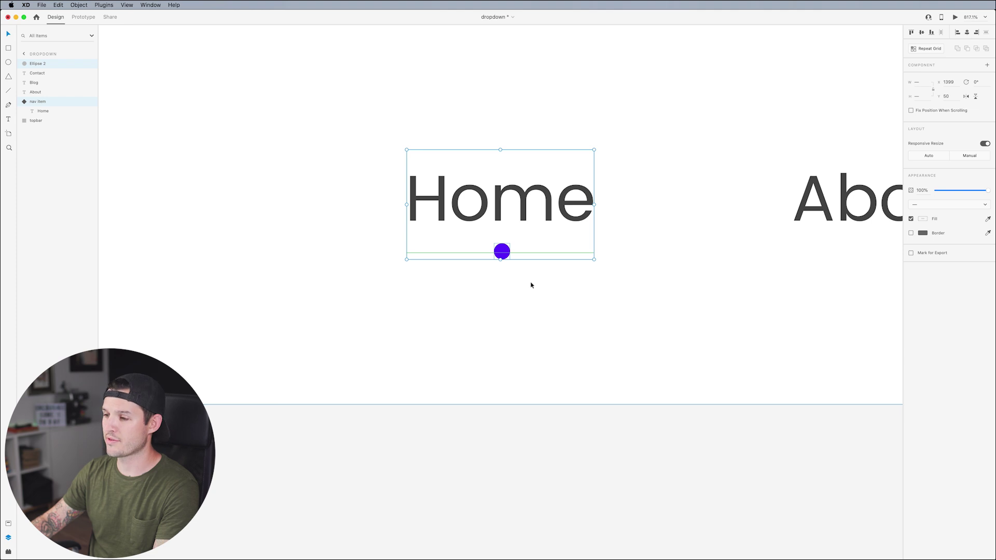
key(Right)
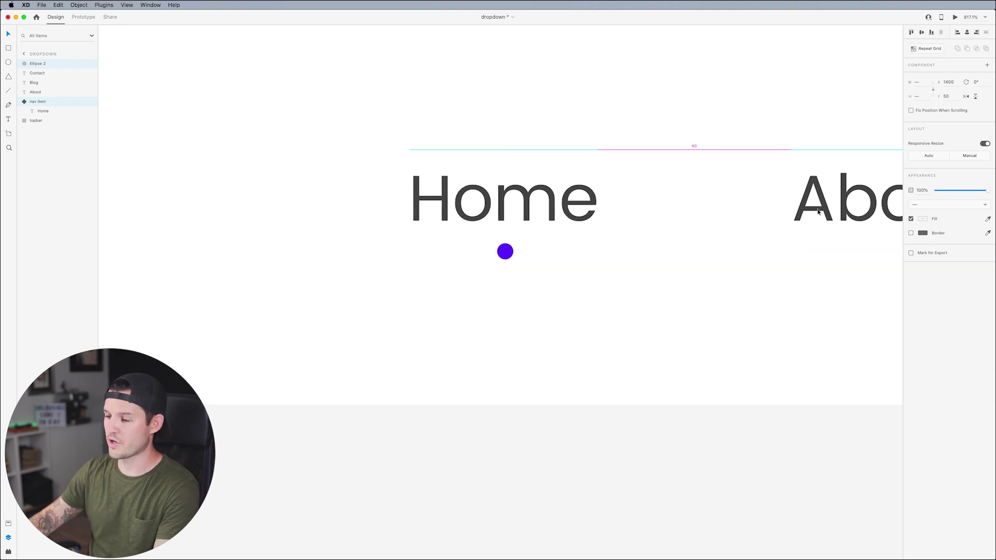
Move the purple dot into the nav item component, restoring it after an accidental delete
click(542, 222)
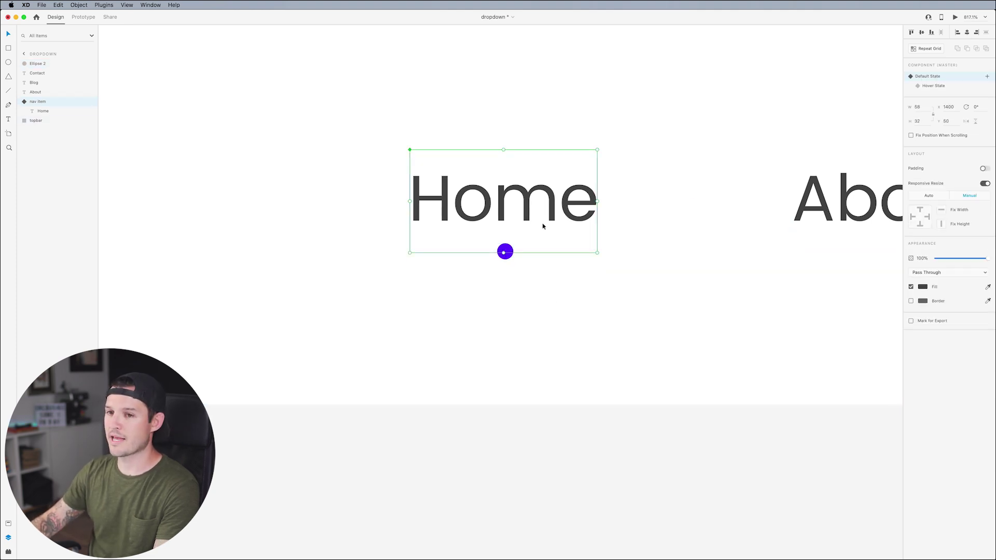
drag(46, 67, 39, 110)
key(super+z)
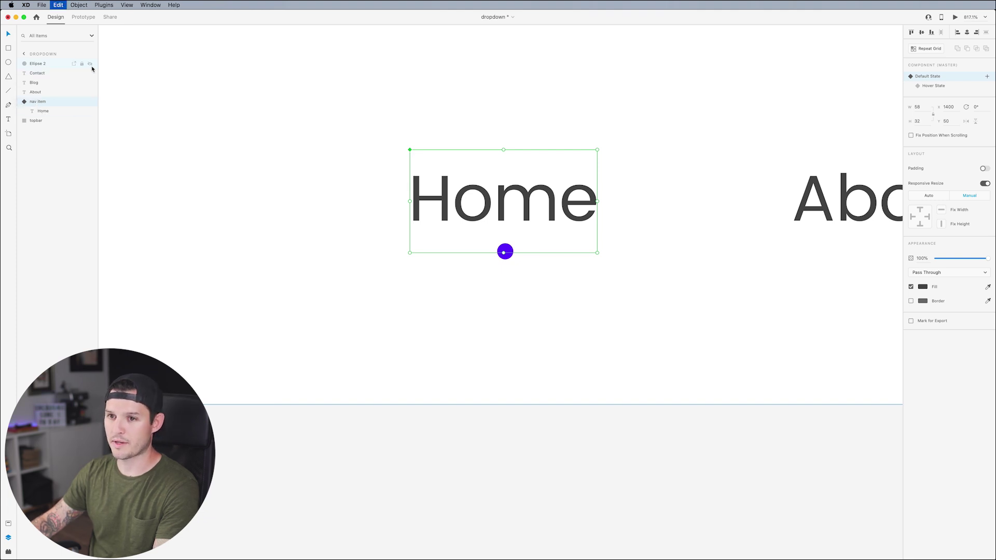
key(super+shift+z)
click(47, 64)
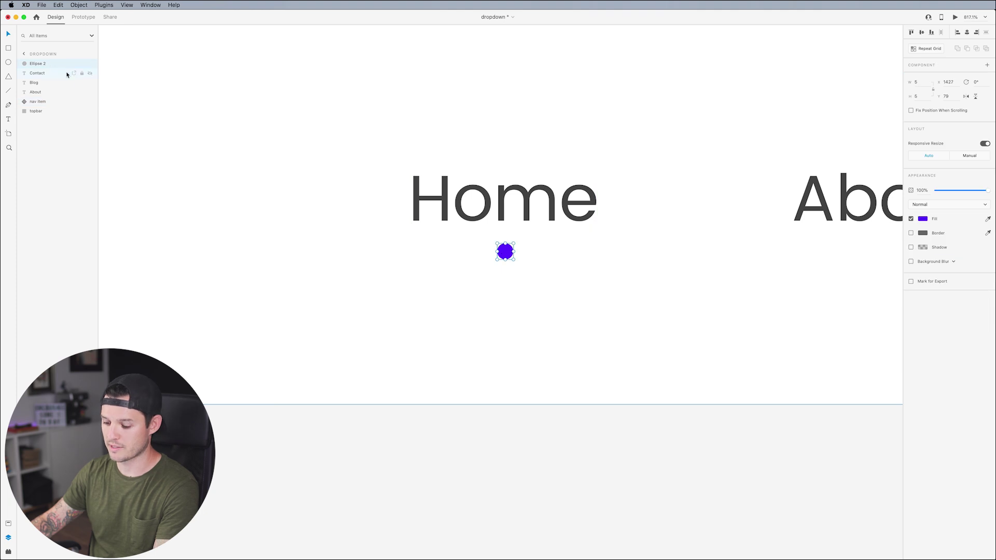
key(Delete)
click(42, 101)
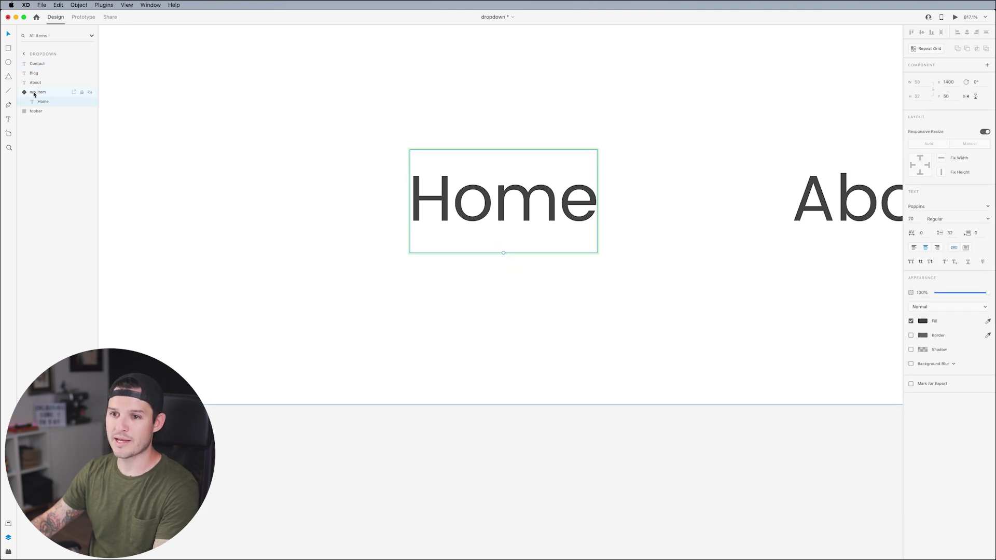
key(super+z)
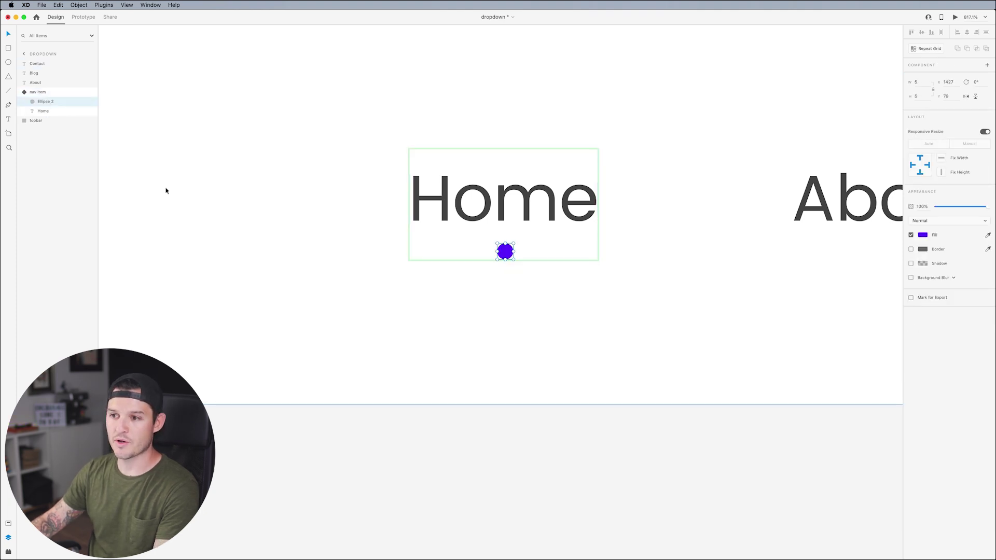
click(604, 312)
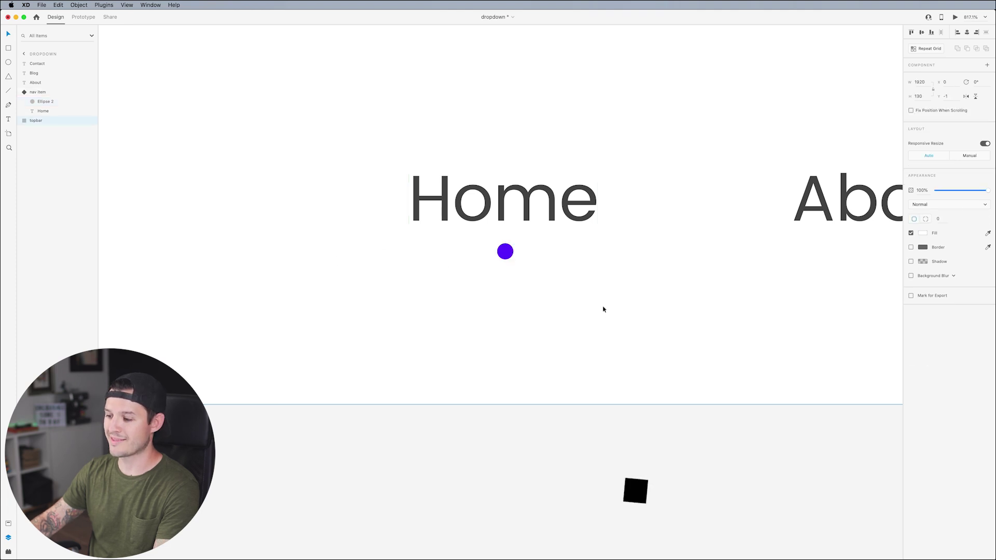
In the Default State, move the dot up under Home and fade its opacity to 0%
key(super+minus)
scroll(601, 296, down, 2)
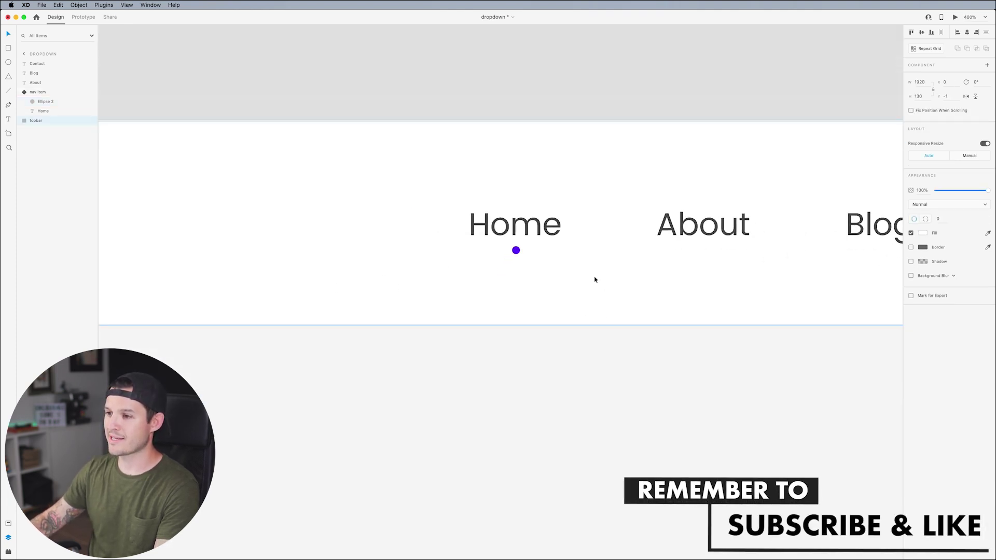
click(513, 228)
click(933, 86)
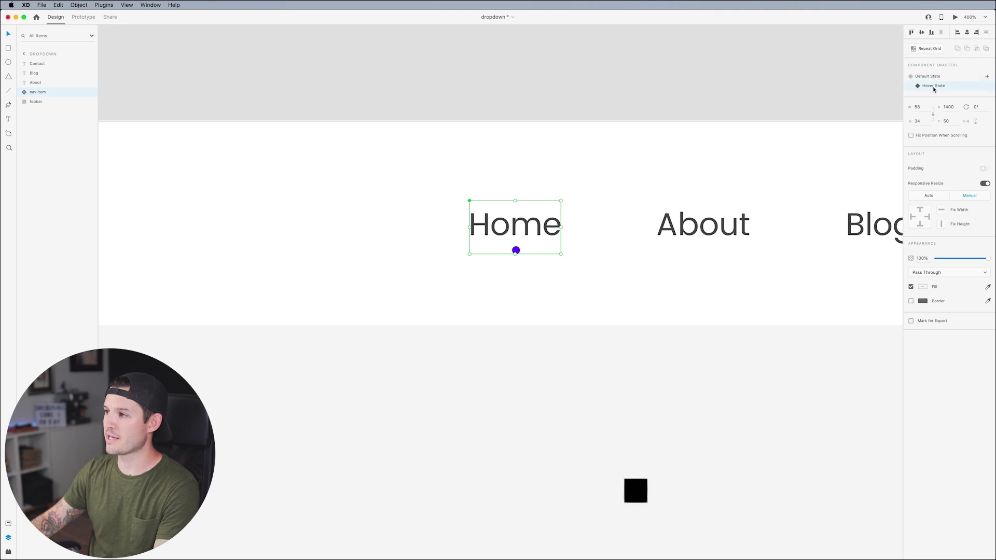
click(933, 77)
double_click(515, 250)
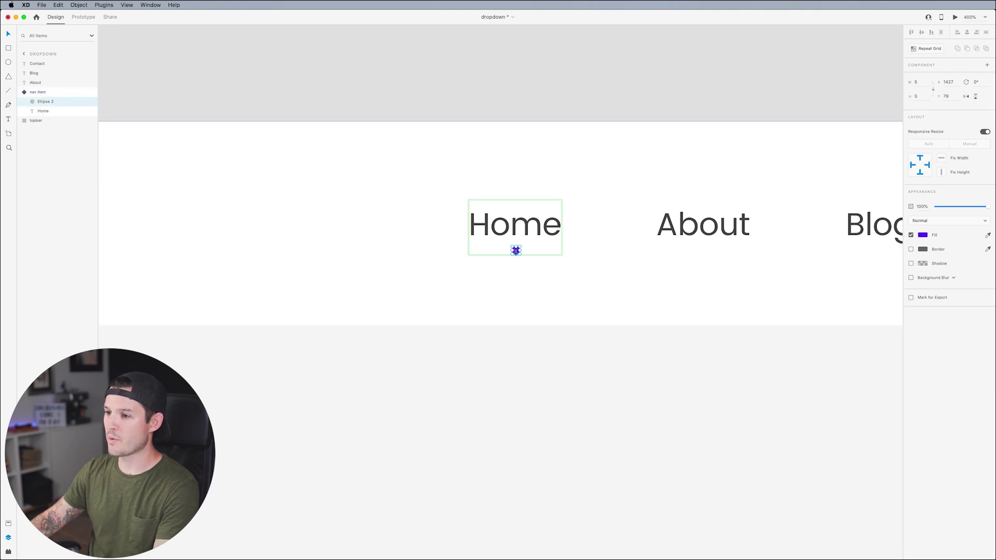
drag(515, 250, 515, 237)
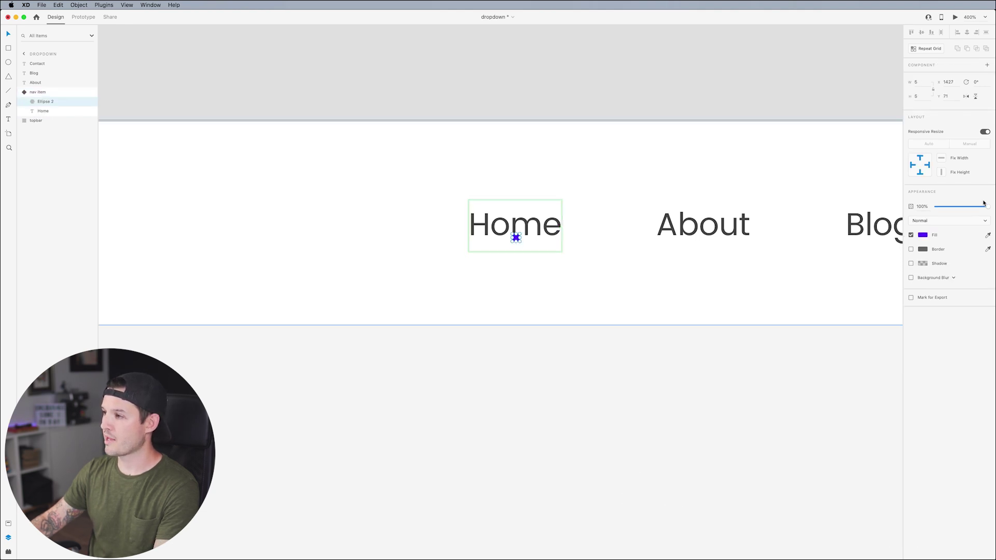
drag(987, 206, 934, 208)
click(549, 129)
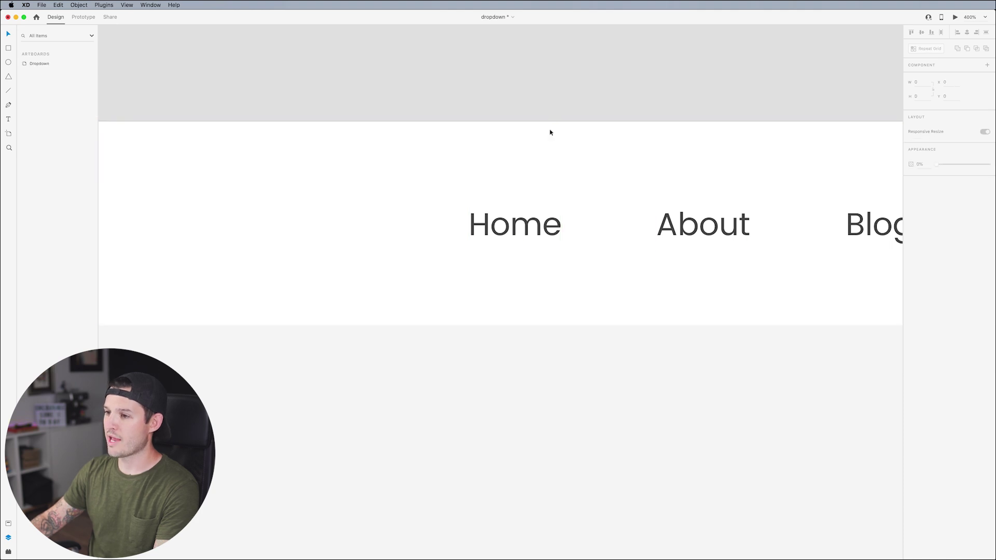
In the Hover State, set the dot back to 100% opacity and place it below Home
click(558, 212)
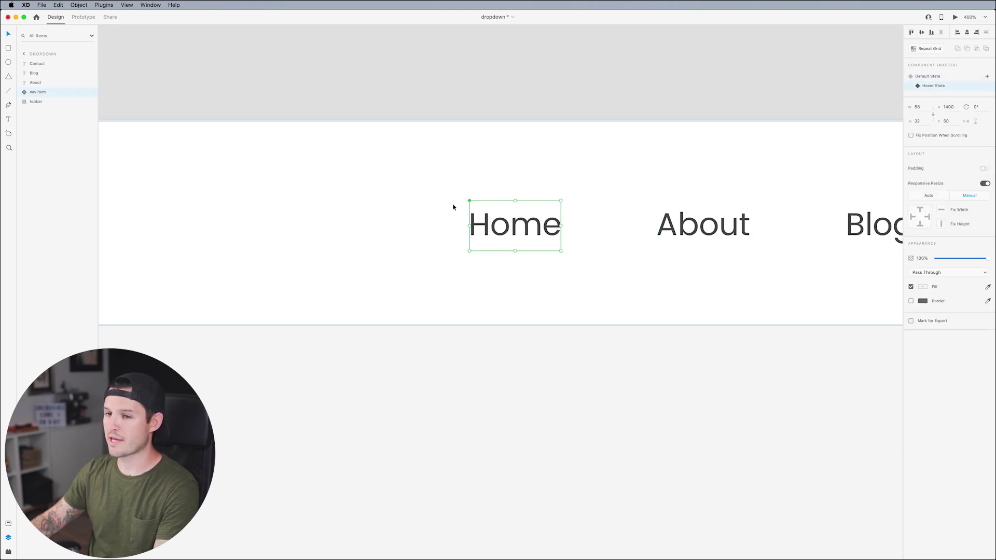
click(24, 93)
click(45, 101)
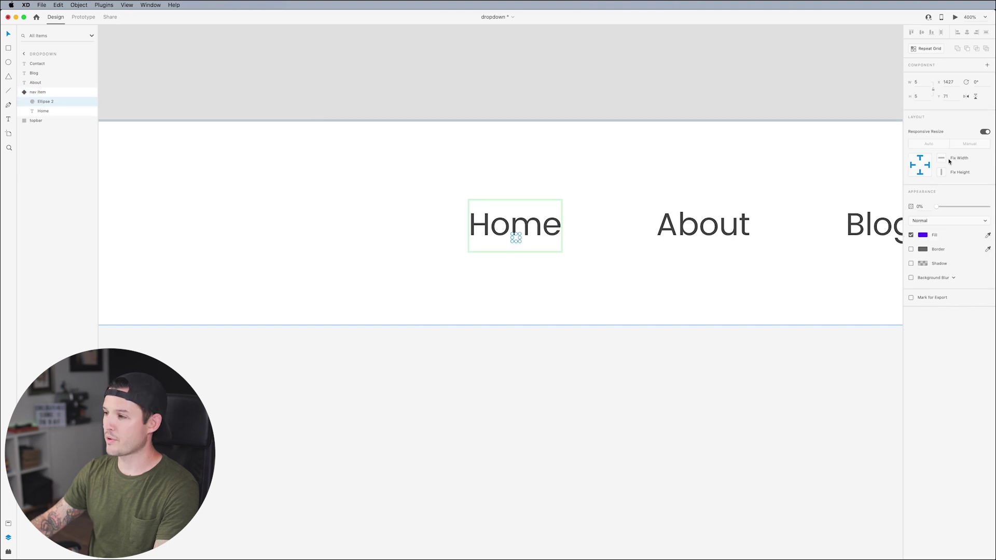
drag(934, 206, 988, 206)
drag(516, 238, 516, 269)
click(527, 188)
click(523, 220)
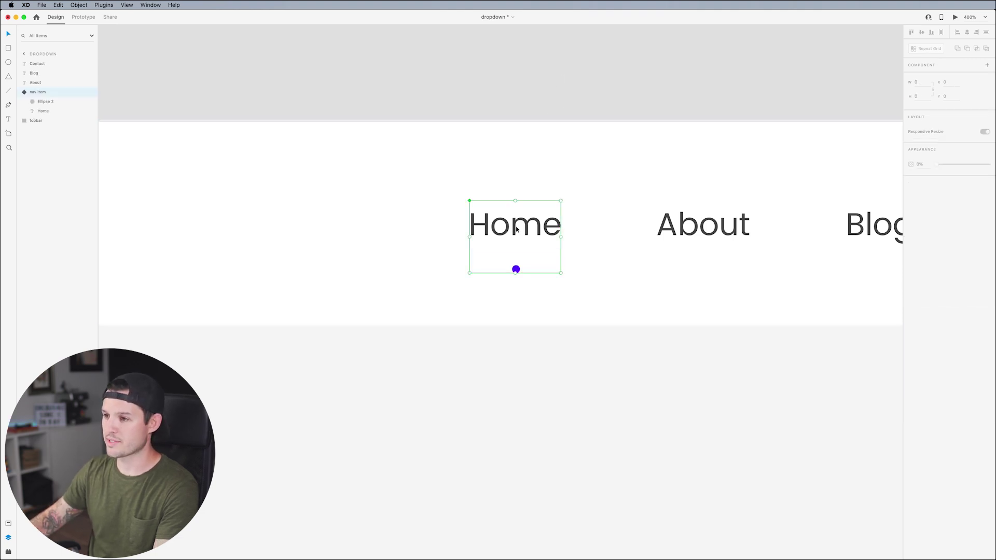
click(926, 77)
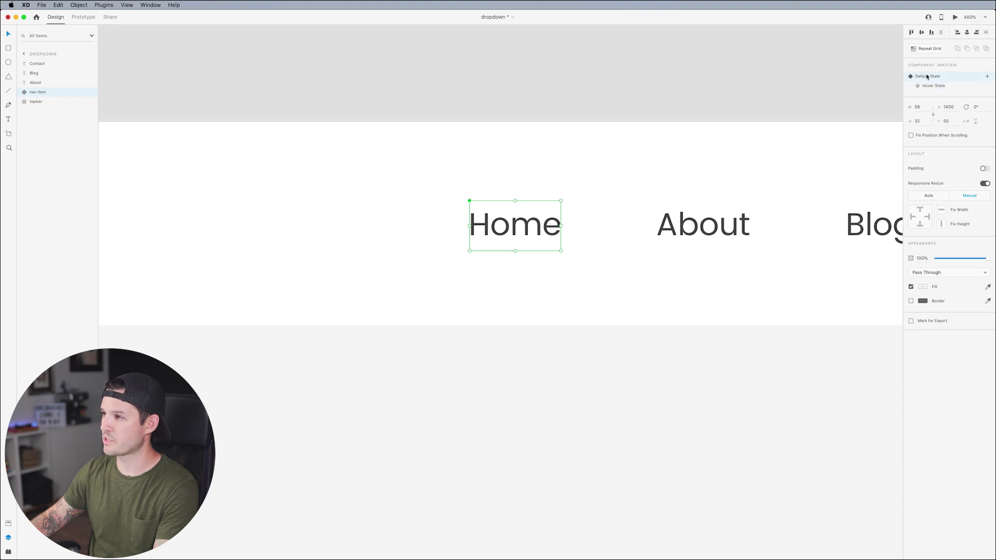
Run a Desktop Preview of the hover effect with its window centred on screen
click(955, 18)
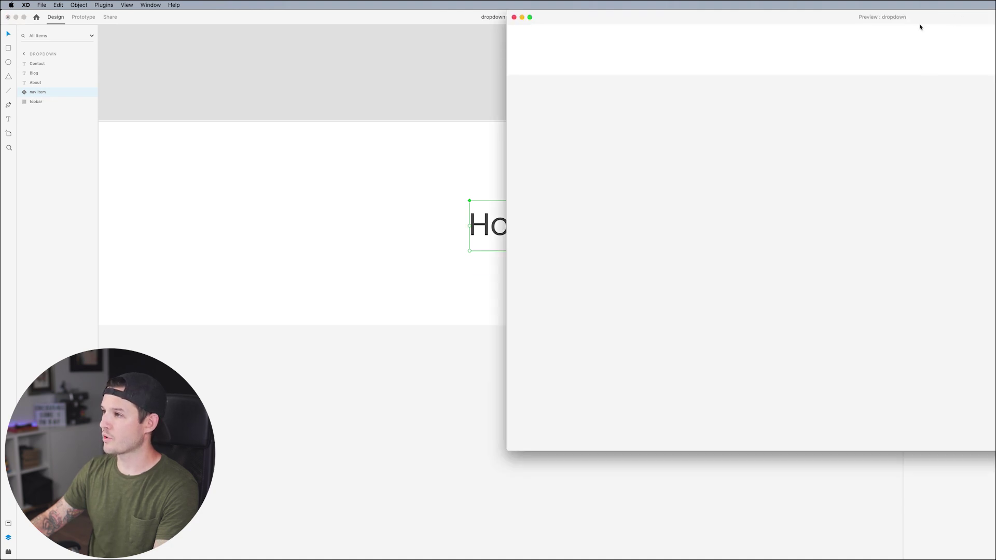
drag(921, 21, 509, 47)
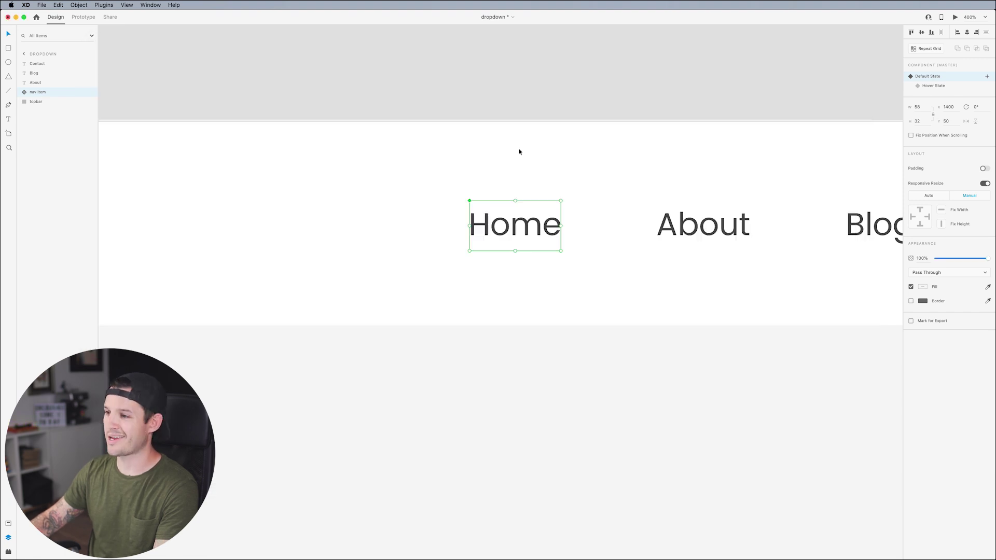
click(83, 18)
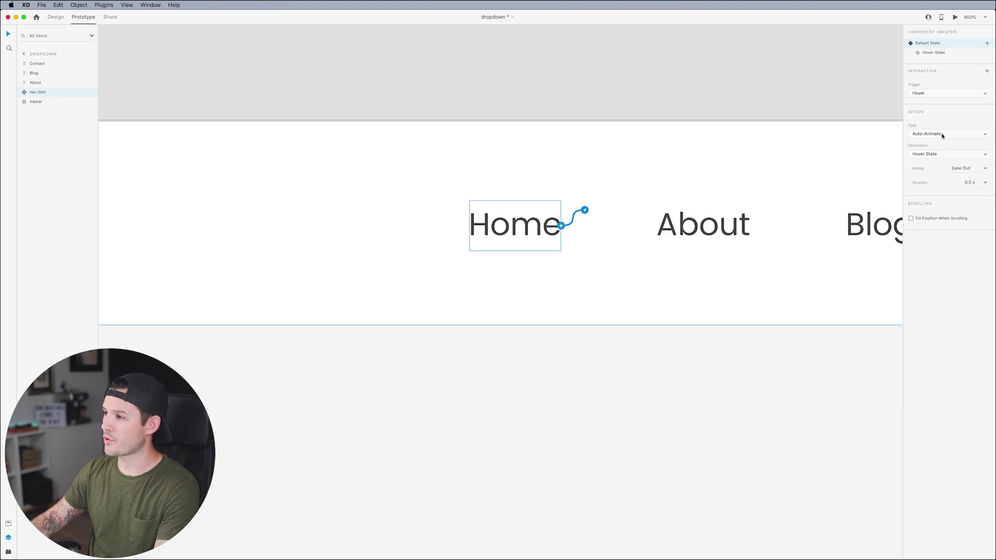
Set the Home hover interaction's easing to Snap, preview it, and close the preview
click(983, 169)
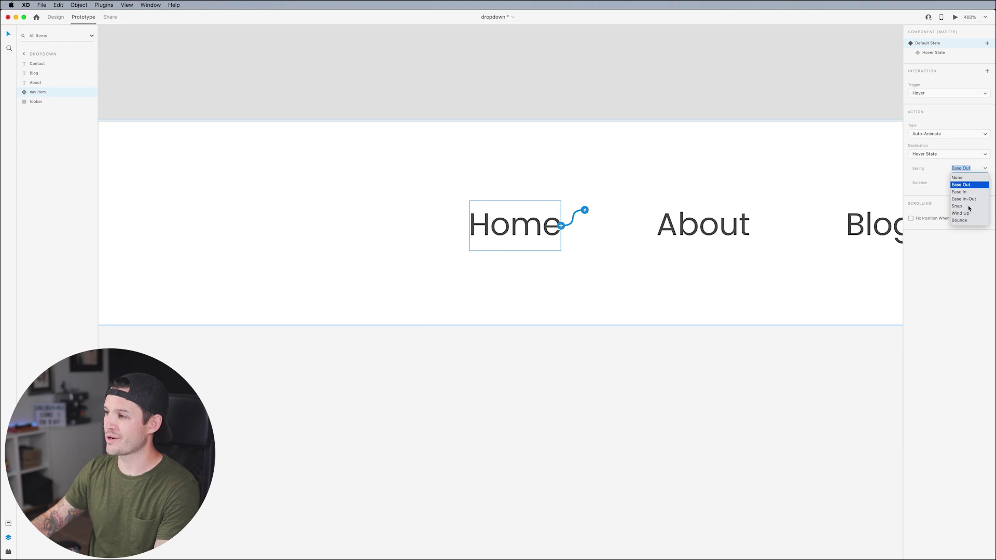
click(967, 206)
click(955, 17)
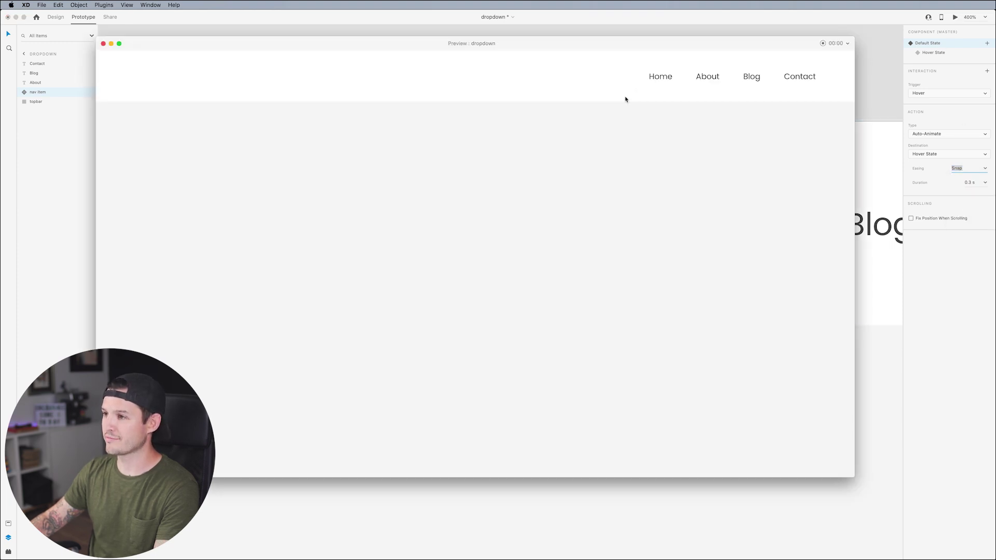
click(103, 44)
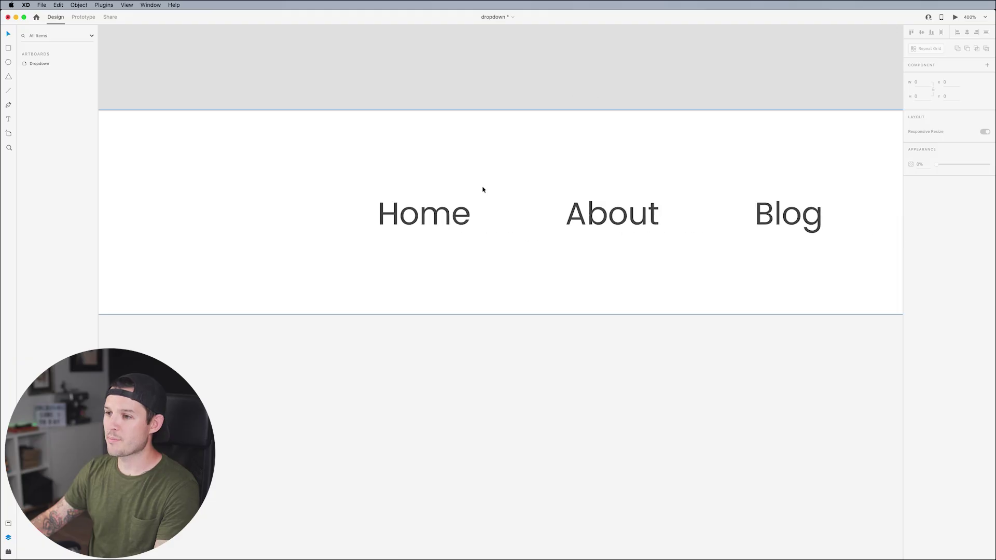
Copy the Home nav item into About's spot and delete the old About, Blog and Contact text labels
double_click(435, 208)
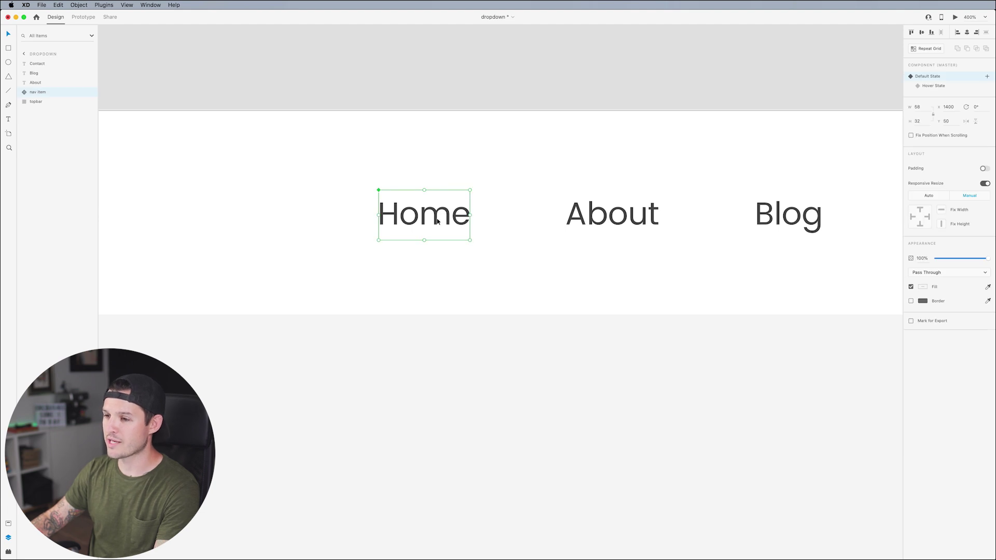
drag(433, 222, 620, 262)
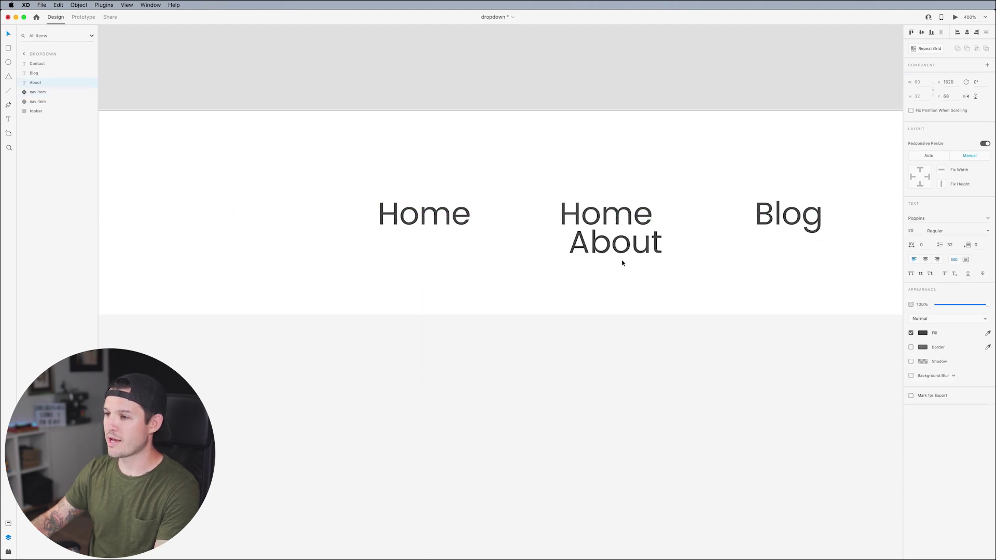
key(super+z)
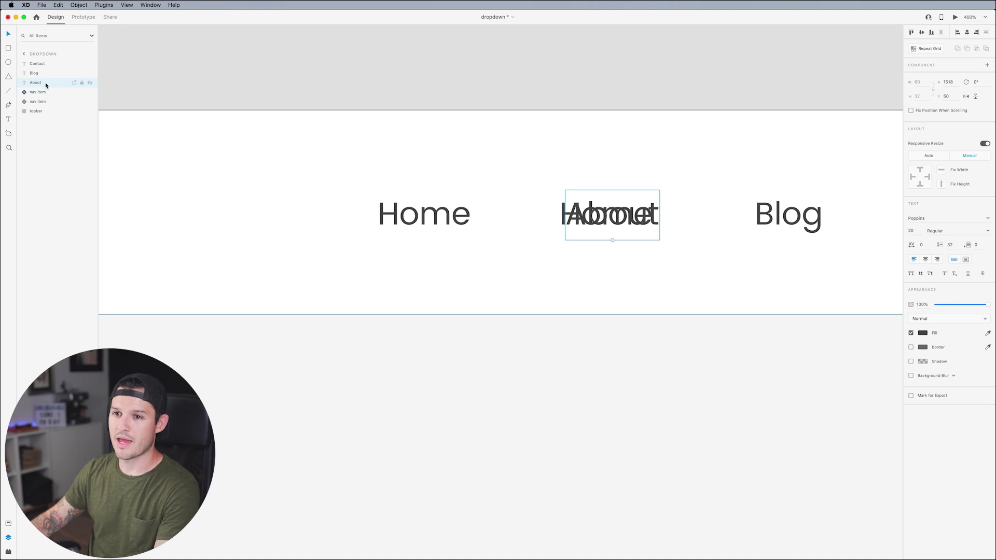
shift+click(33, 72)
shift+click(37, 63)
key(Delete)
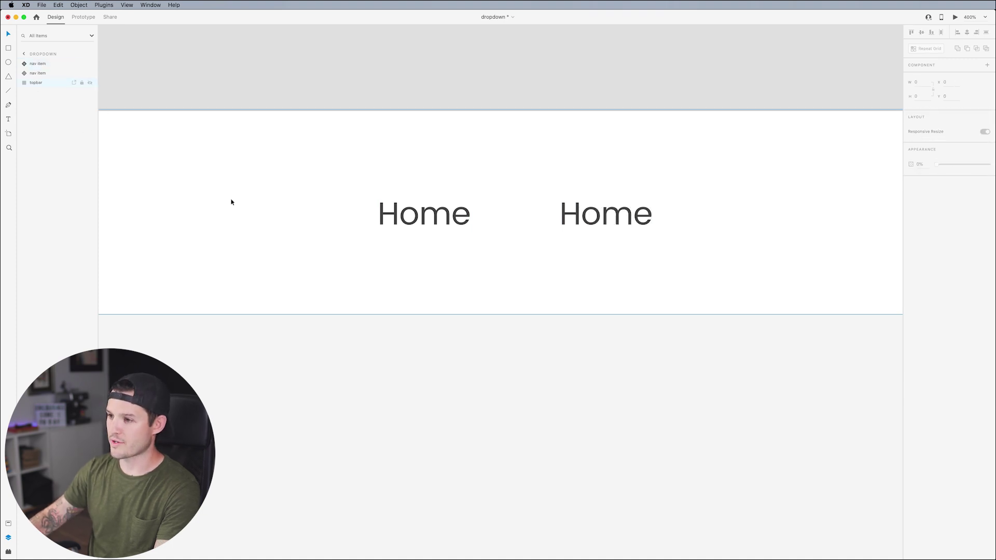
drag(566, 226, 576, 226)
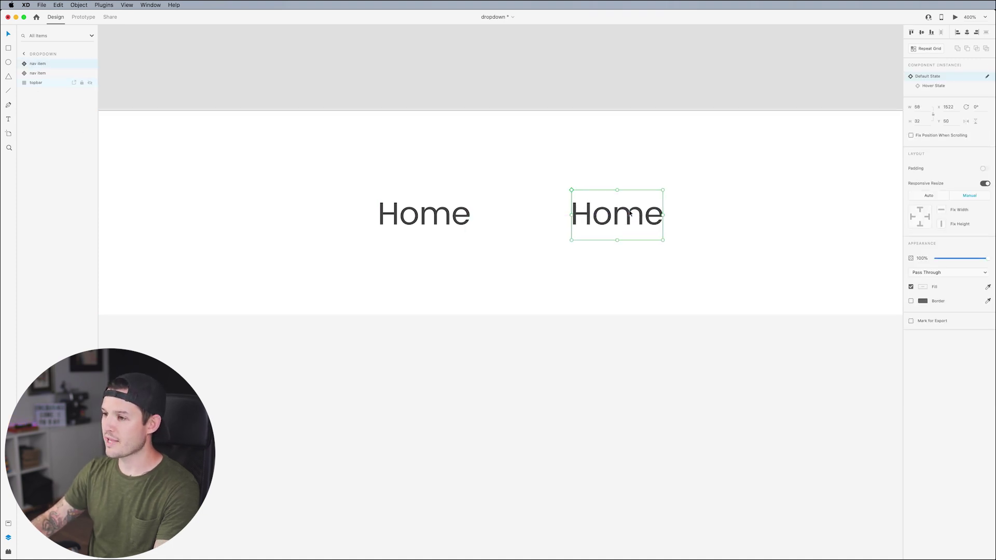
Relabel the copied nav item 'About' in both its Default and Hover states
click(611, 247)
click(621, 223)
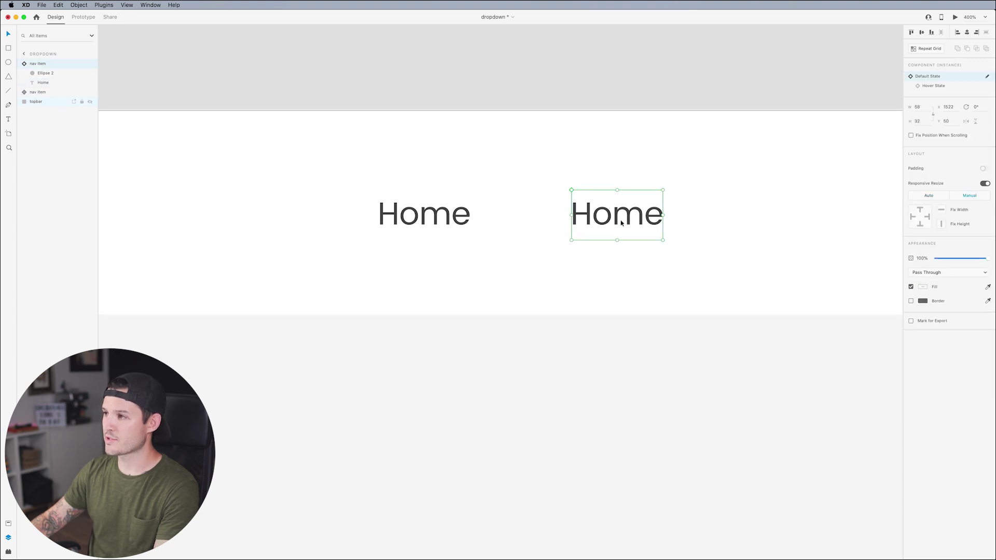
click(939, 85)
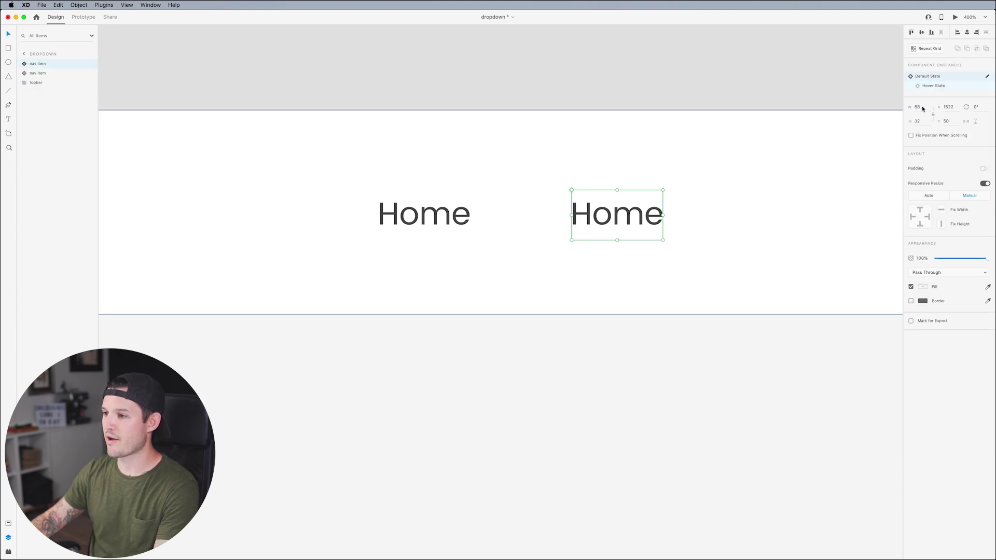
double_click(626, 214)
double_click(625, 214)
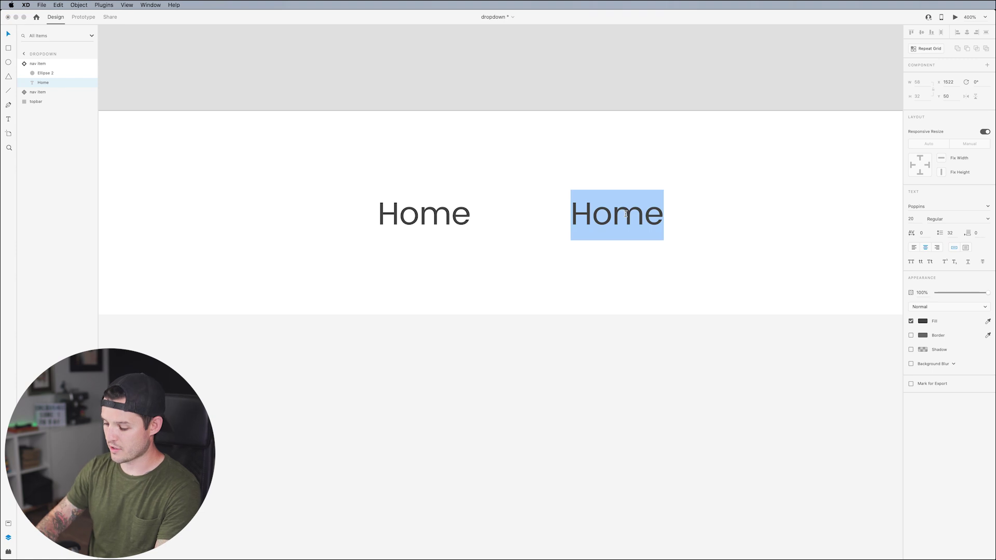
text(About)
key(super+a)
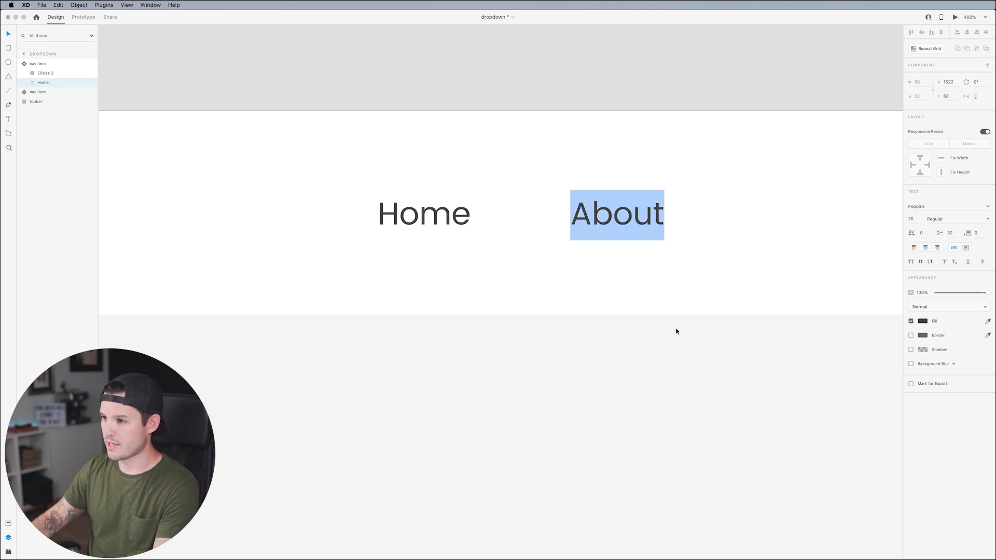
key(Escape)
key(Escape)
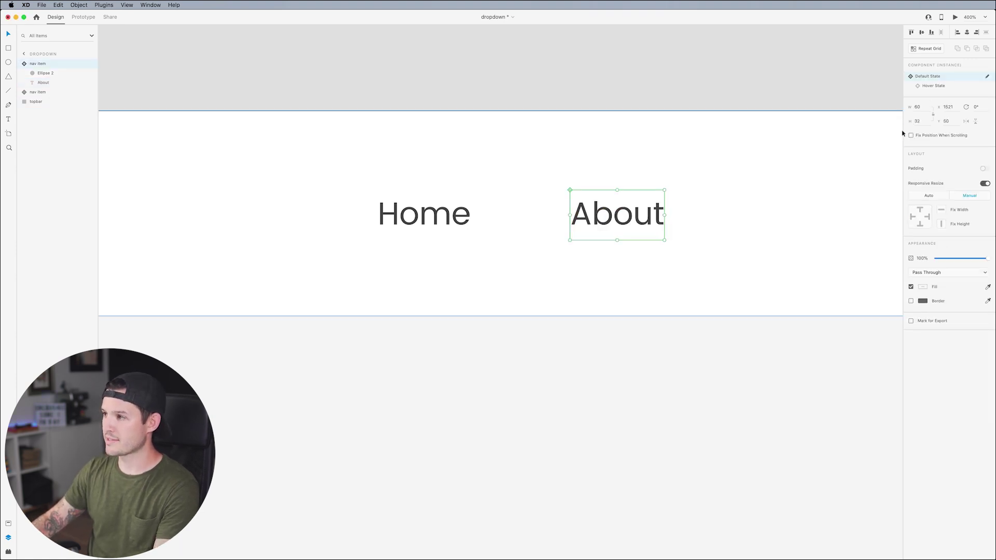
click(928, 87)
double_click(596, 218)
double_click(596, 217)
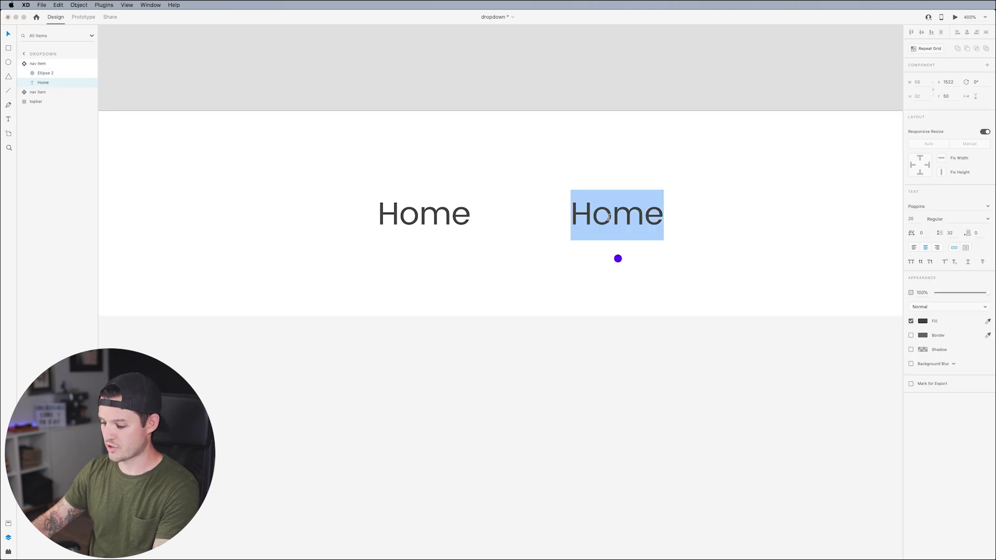
text(About)
key(Escape)
key(Escape)
Duplicate the About item to its right and relabel the copy 'Contact'
scroll(570, 321, right, 5)
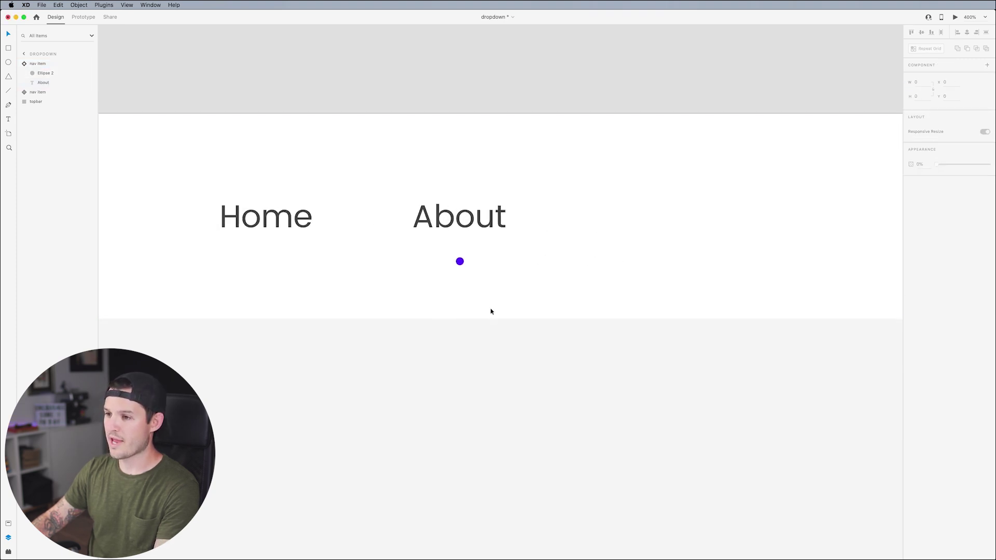
click(465, 210)
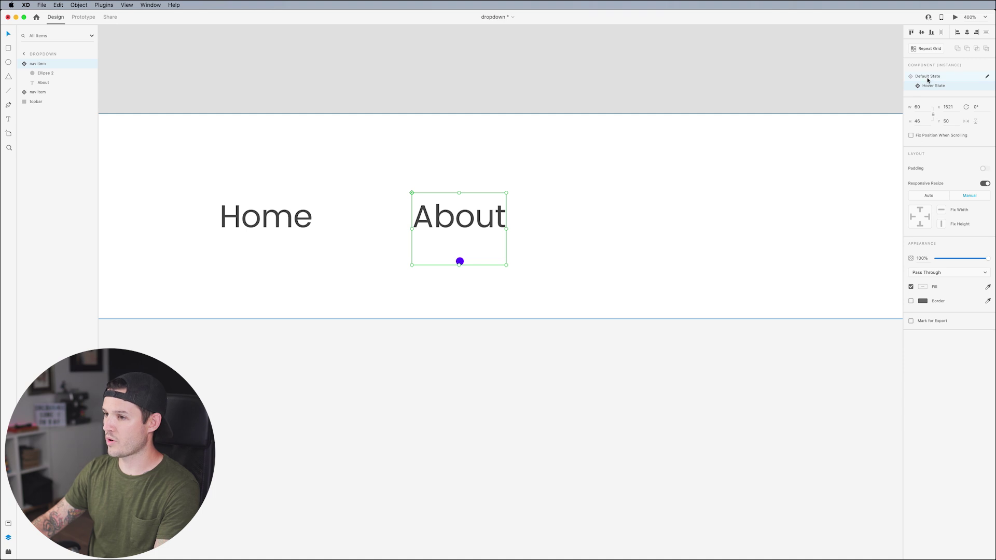
drag(506, 221, 651, 222)
double_click(651, 216)
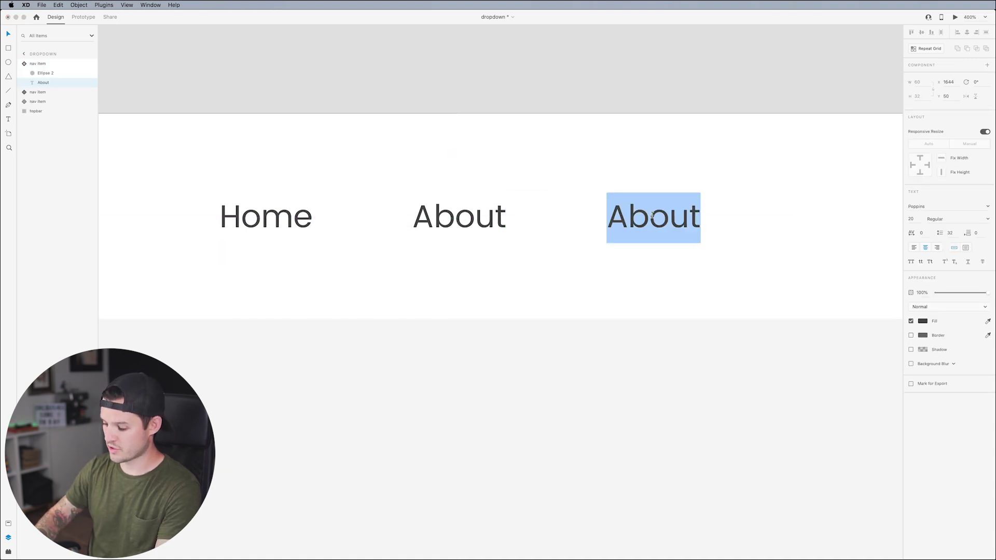
text(Contact)
key(super+a)
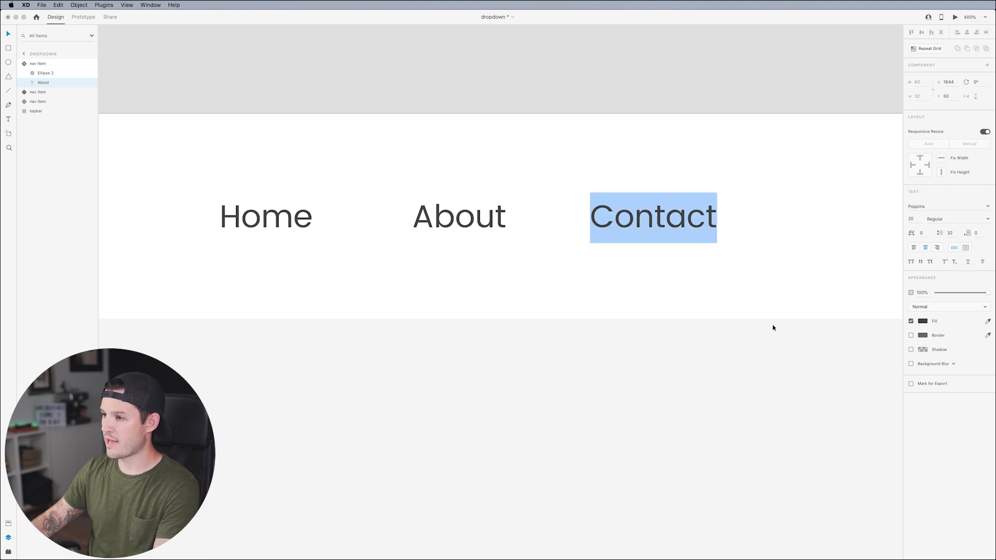
key(Escape)
key(Escape)
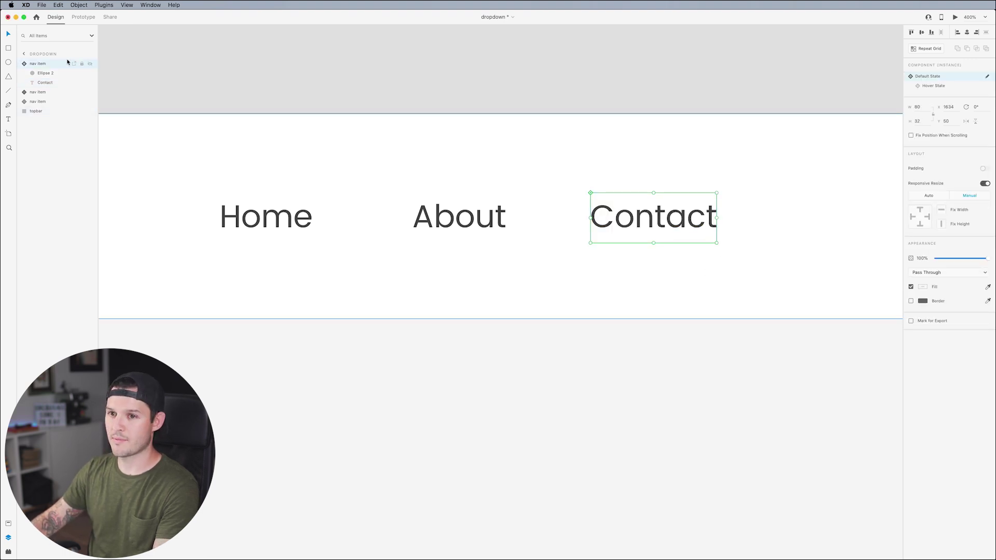
Check the Contact item's Hover State, then zoom out to 200% to see the whole bar
click(50, 73)
click(41, 64)
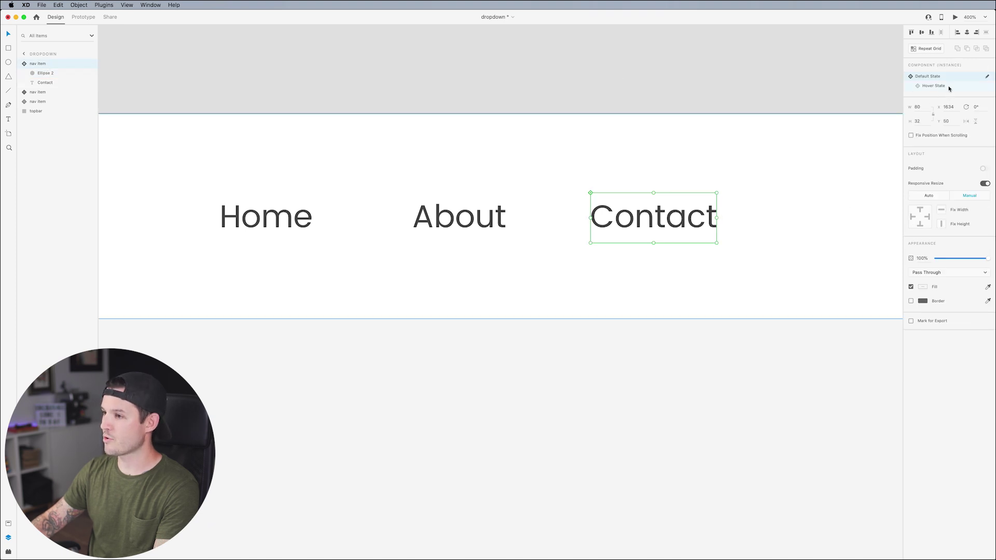
click(934, 86)
double_click(653, 217)
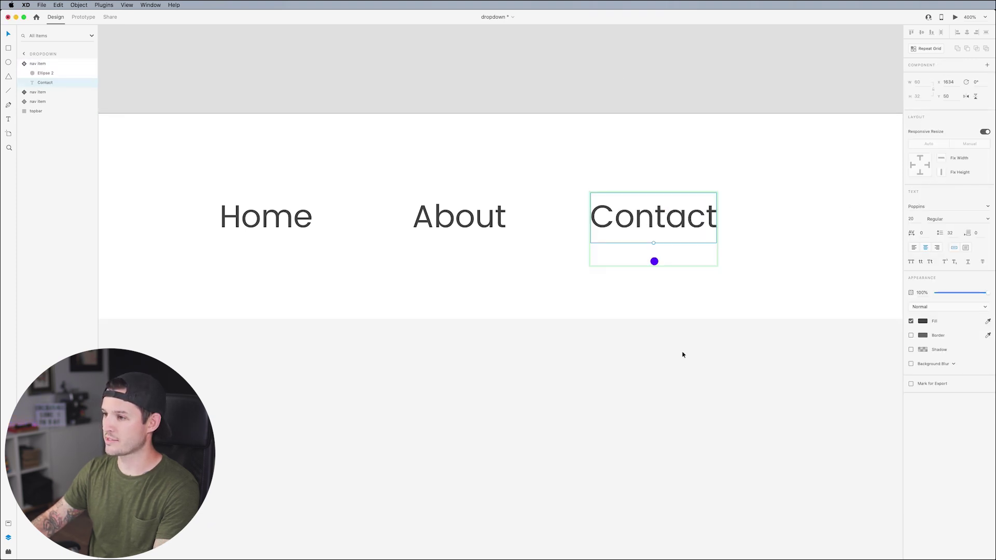
click(657, 353)
scroll(661, 353, left, 1)
key(super+minus)
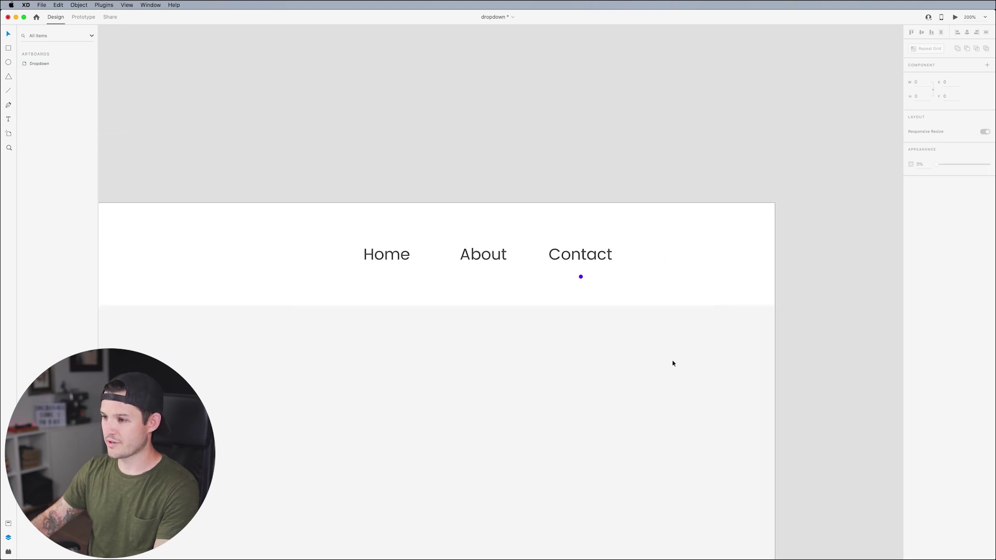
Save with Cmd+S, then test the Contact item's hover in Desktop Preview and close it
scroll(589, 339, left, 2)
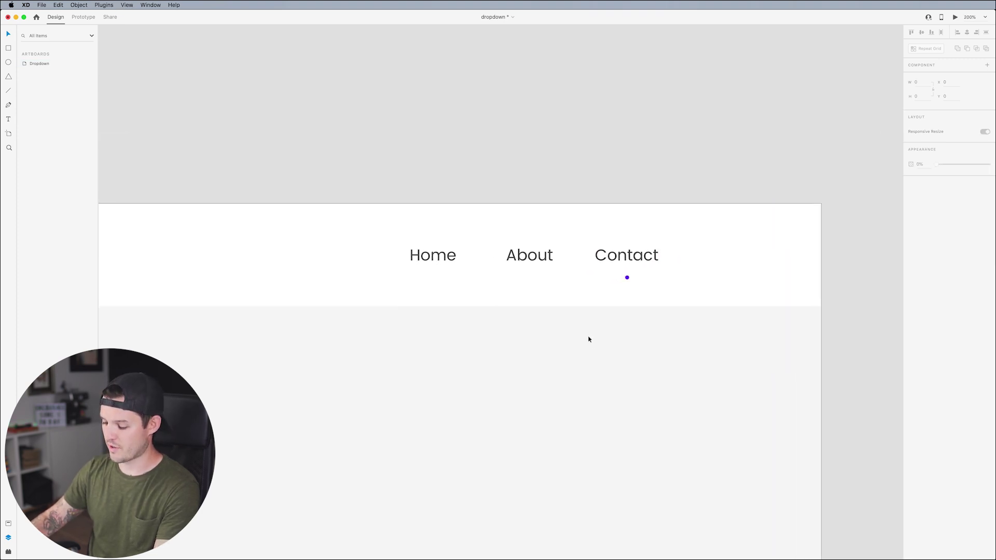
key(super+s)
click(617, 260)
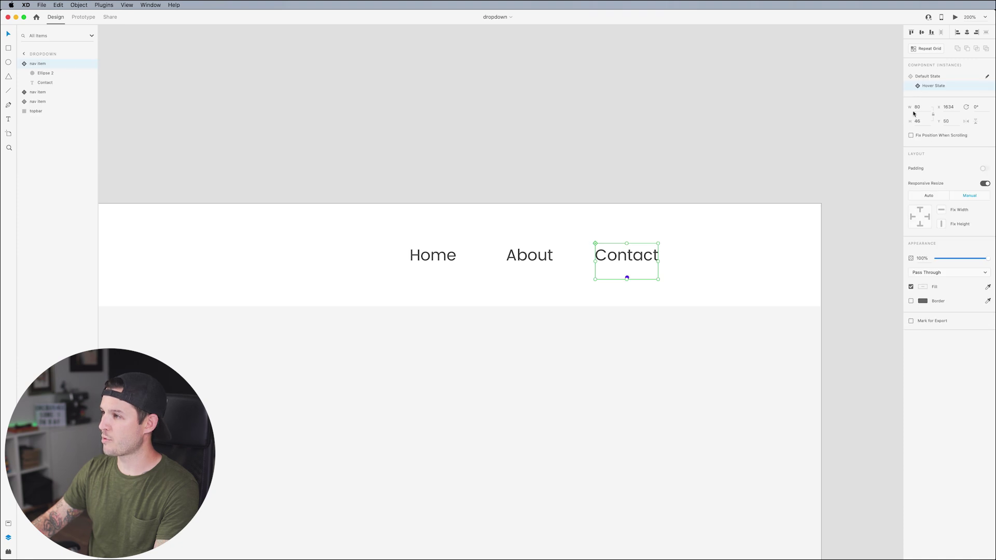
click(953, 17)
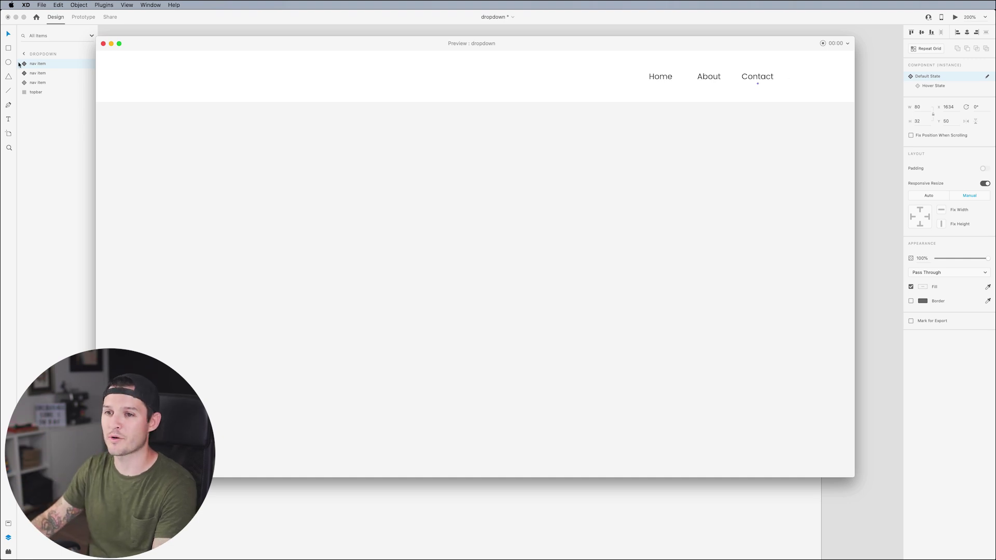
click(104, 44)
click(582, 380)
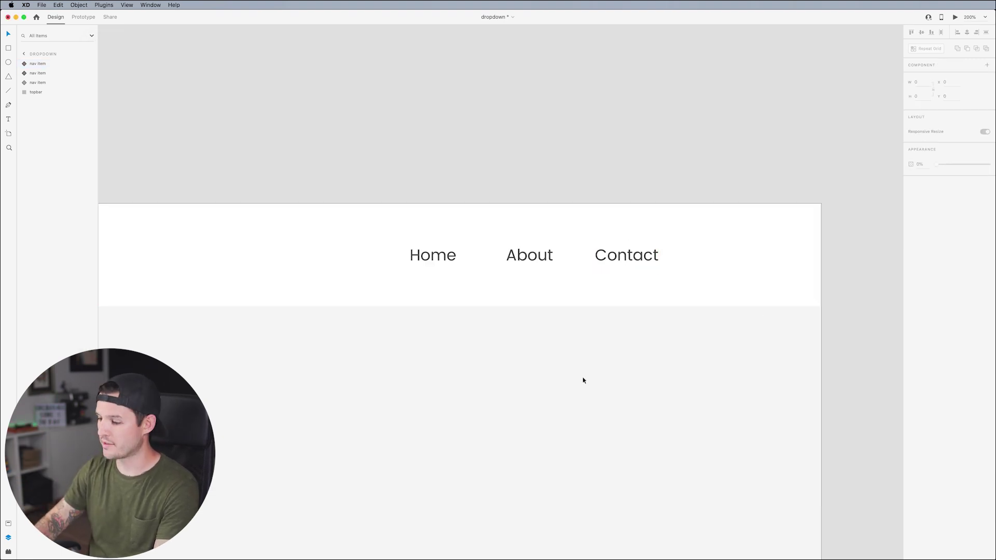
Draw a 287×158 rectangle below Home and snap it against the top bar's bottom edge
scroll(583, 381, down, 5)
scroll(691, 241, down, 1)
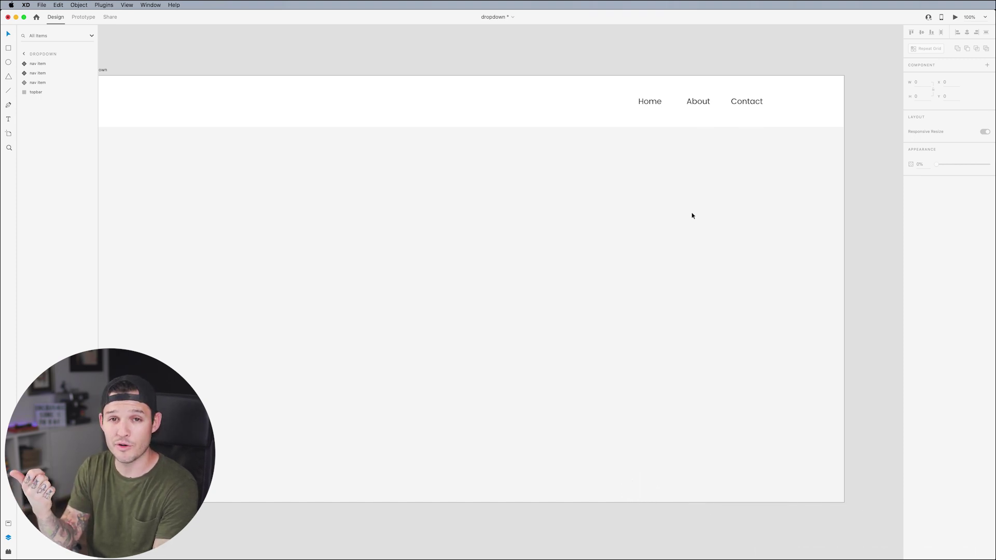
scroll(692, 215, left, 3)
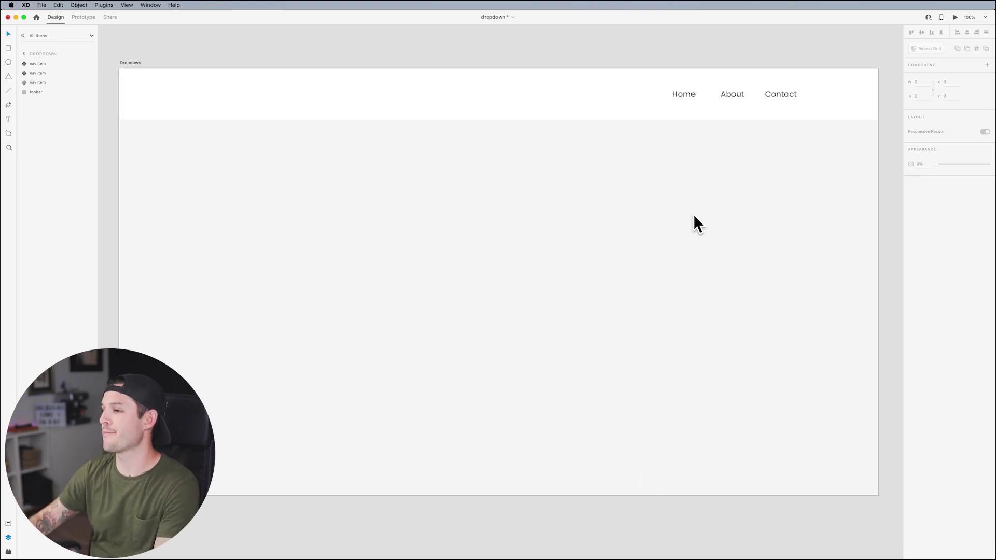
click(674, 85)
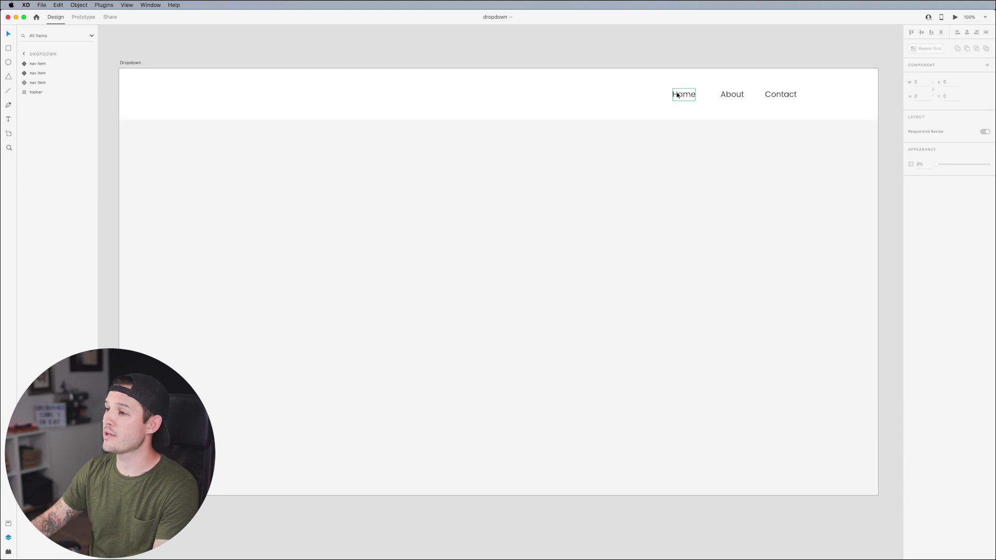
scroll(673, 202, right, 3)
scroll(673, 202, right, 1)
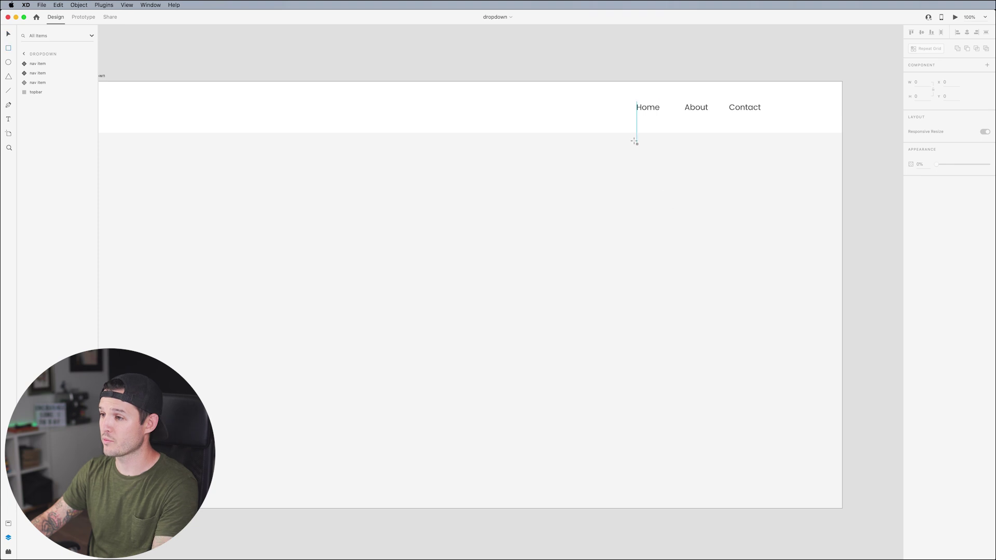
drag(634, 137, 697, 193)
key(super+z)
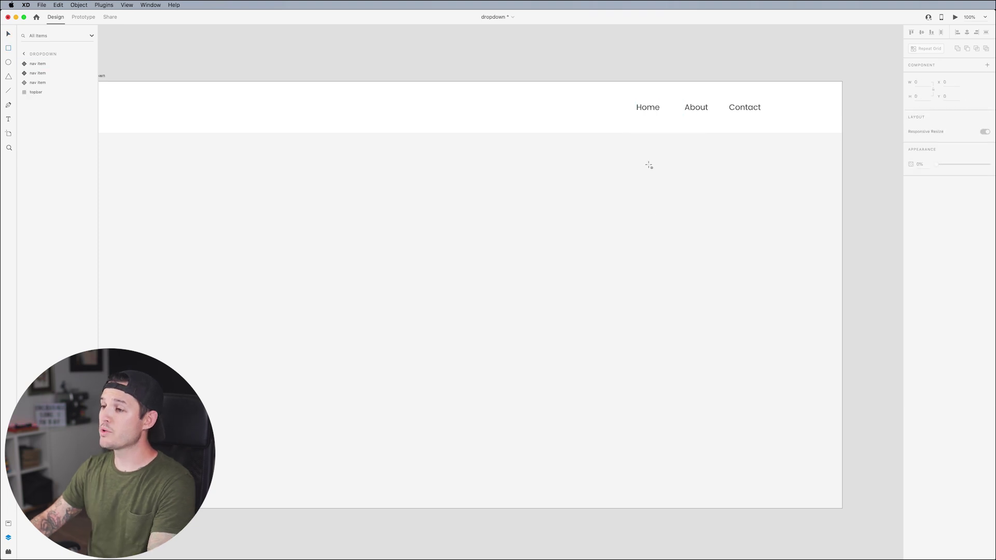
drag(635, 138, 750, 200)
drag(682, 163, 683, 157)
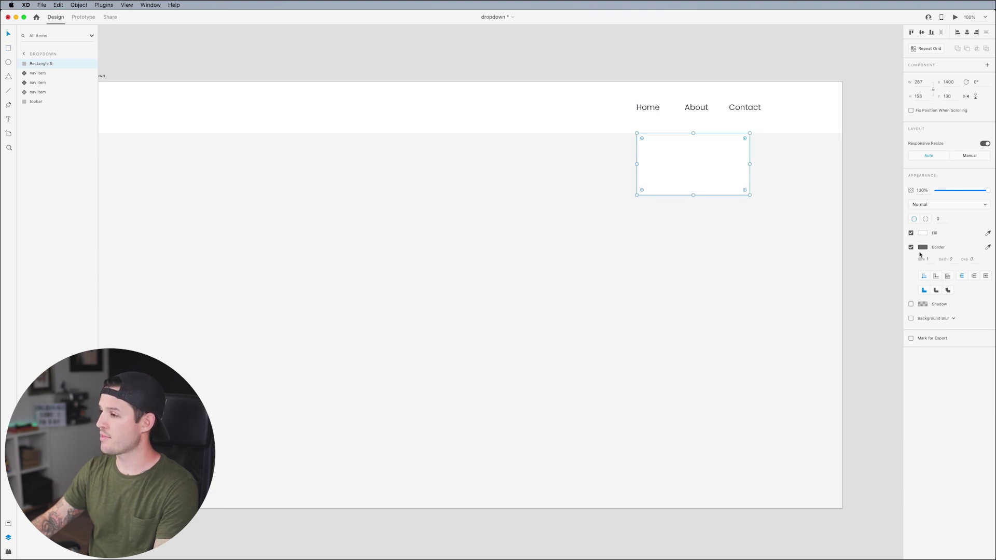
Remove the box's border, add a drop shadow at 8% alpha, and zoom to the selection
click(911, 247)
click(911, 262)
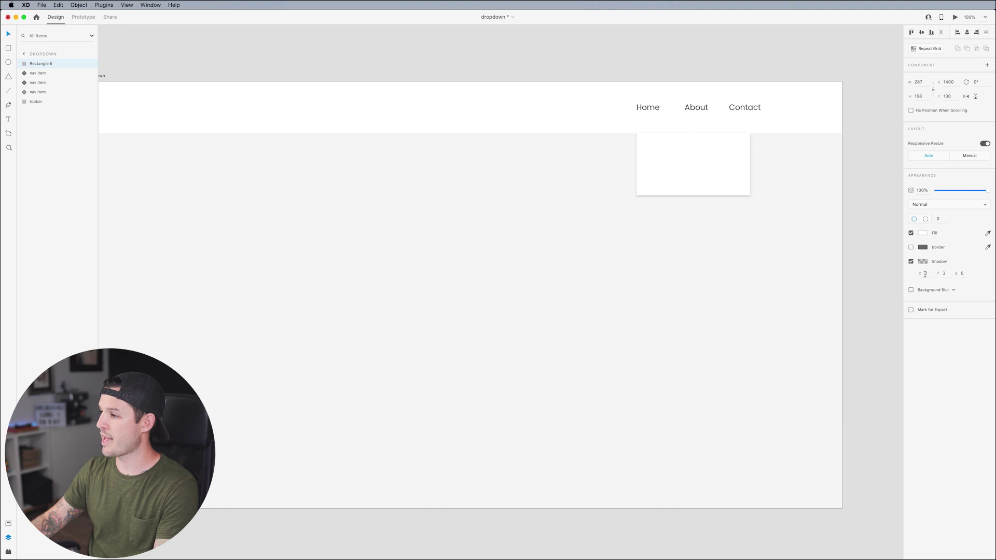
click(943, 273)
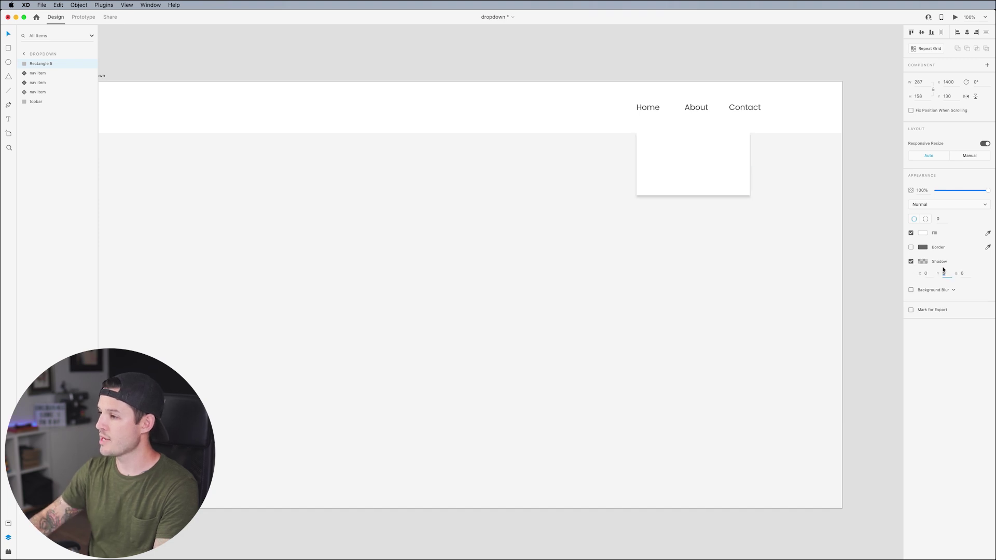
click(922, 262)
drag(906, 274, 905, 276)
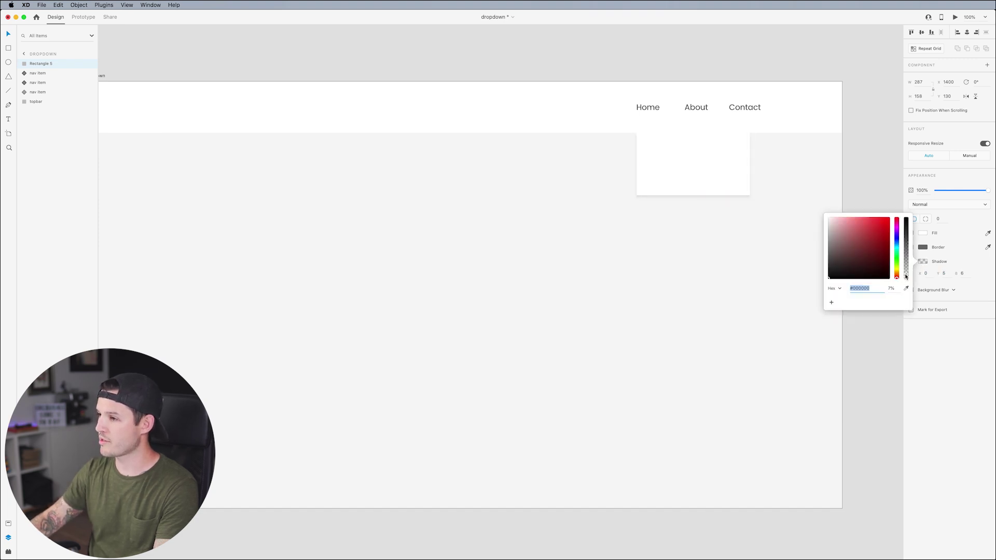
click(709, 219)
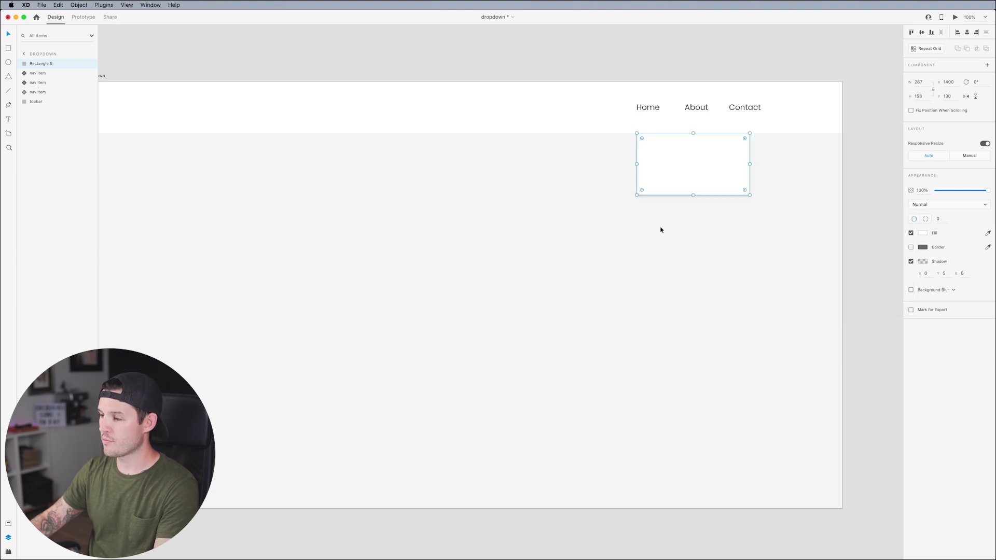
key(super+3)
scroll(771, 251, up, 3)
scroll(771, 251, left, 2)
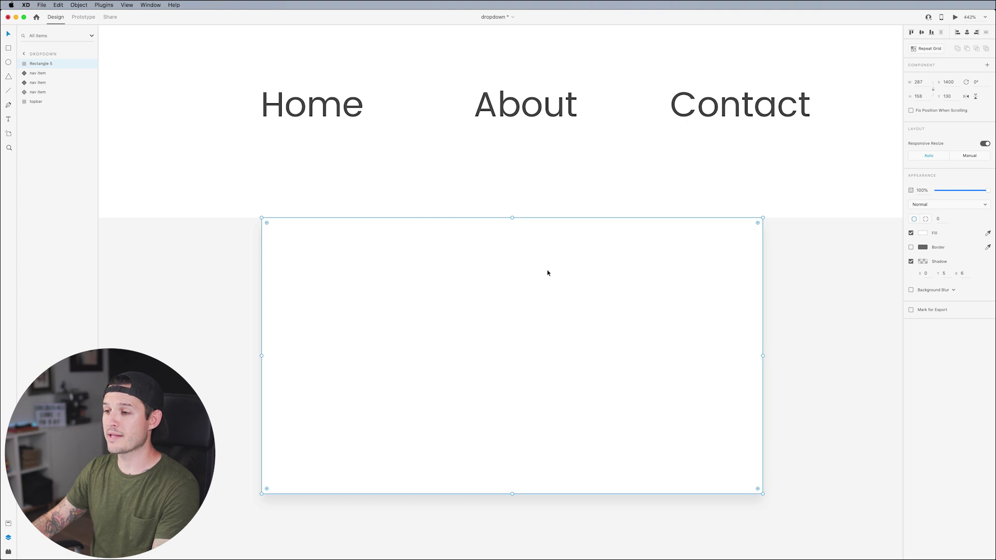
Duplicate the box without its shadow and set its height to one third (158/3)
key(super+d)
click(910, 261)
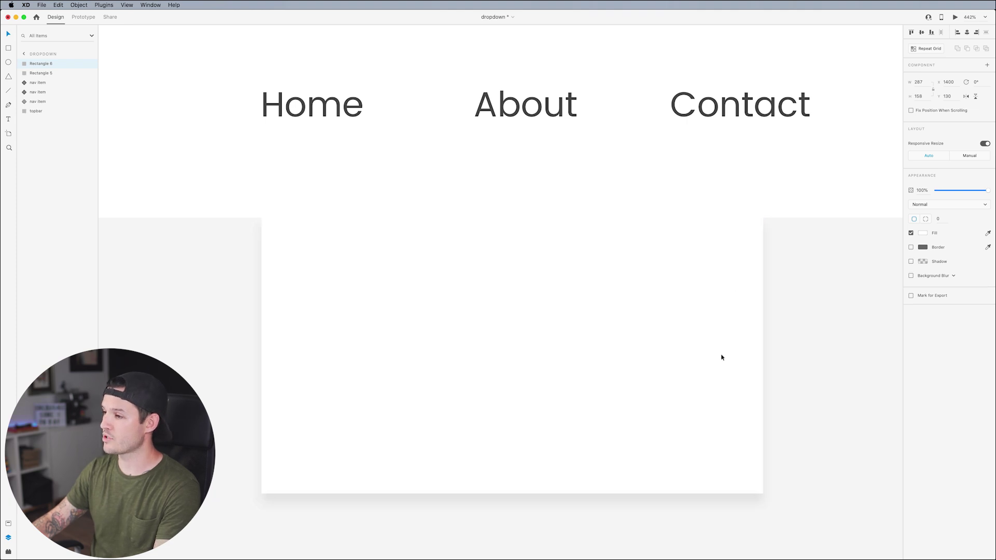
click(656, 380)
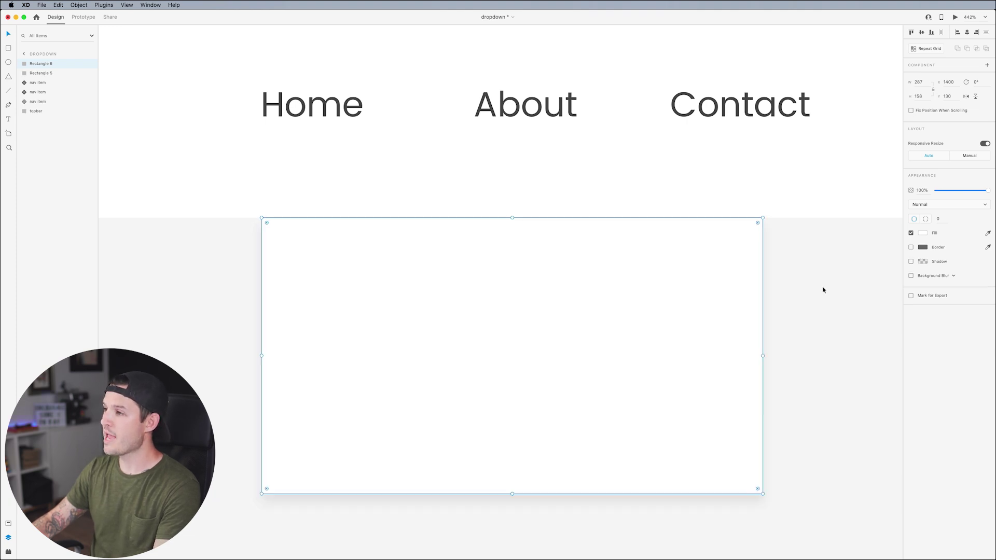
double_click(918, 96)
text(15)
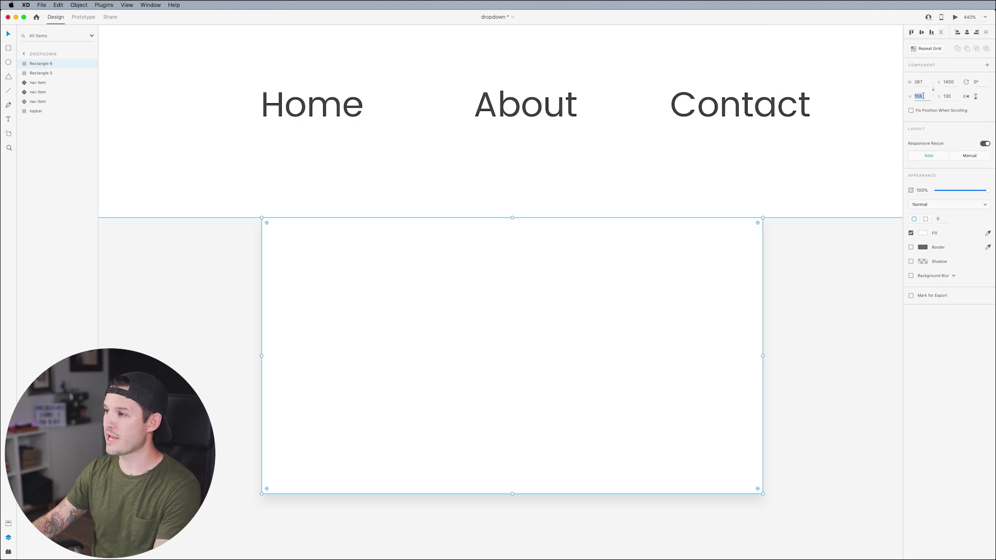
text(8)
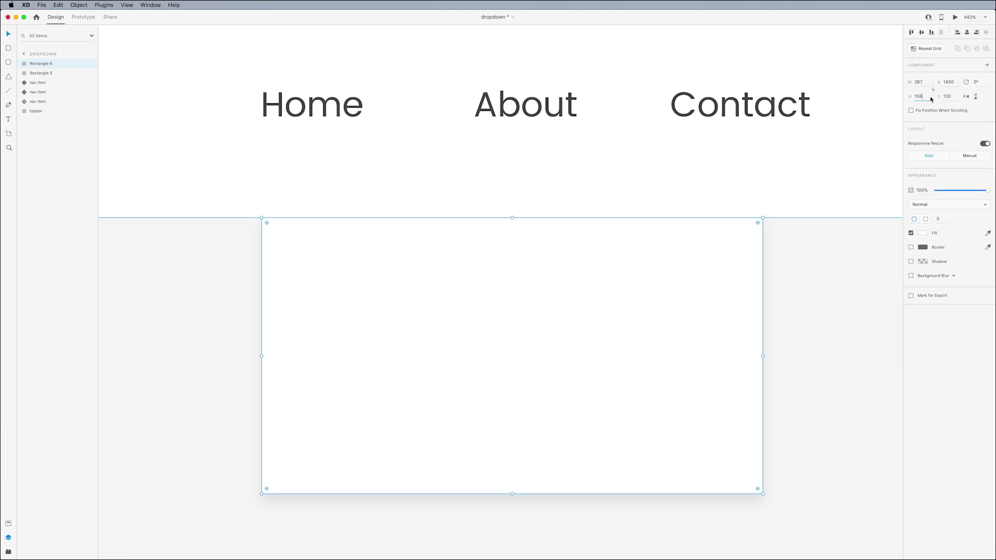
text(/3)
key(Return)
Copy the Home label text into the shorter box
click(569, 271)
double_click(311, 107)
key(super+c)
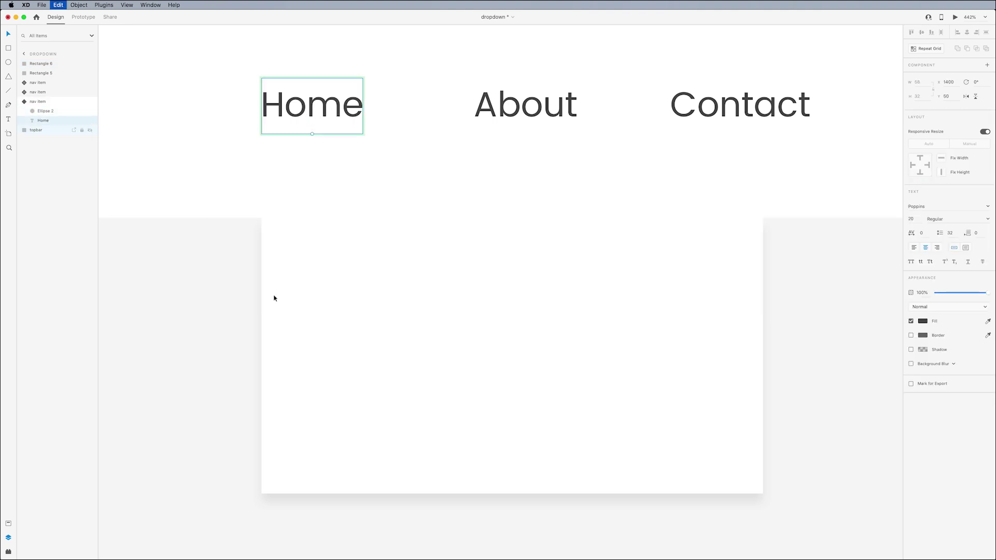
click(273, 295)
key(super+v)
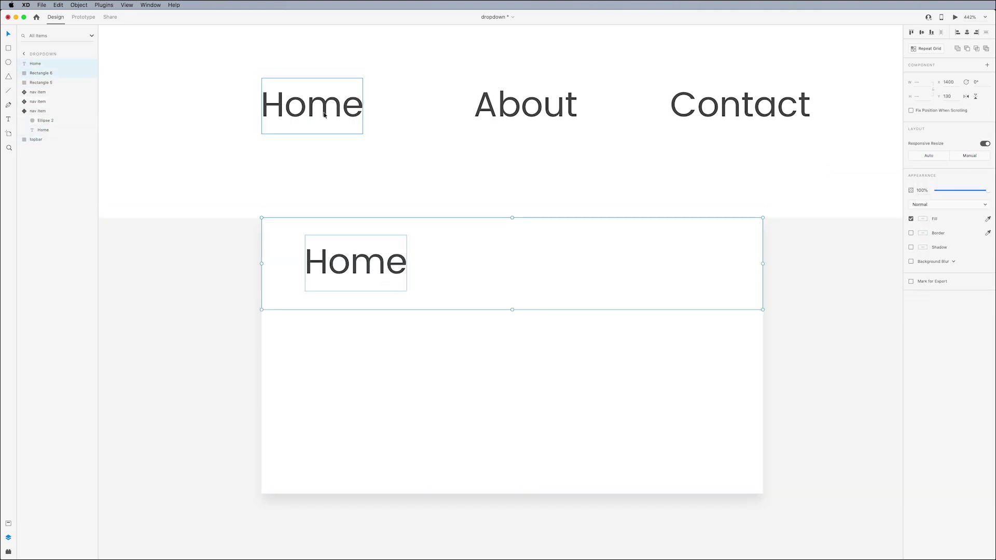
Place the dot beside the label, rename it 'Get A Quote', and make box, dot and label a component
key(super+v)
drag(313, 119, 312, 264)
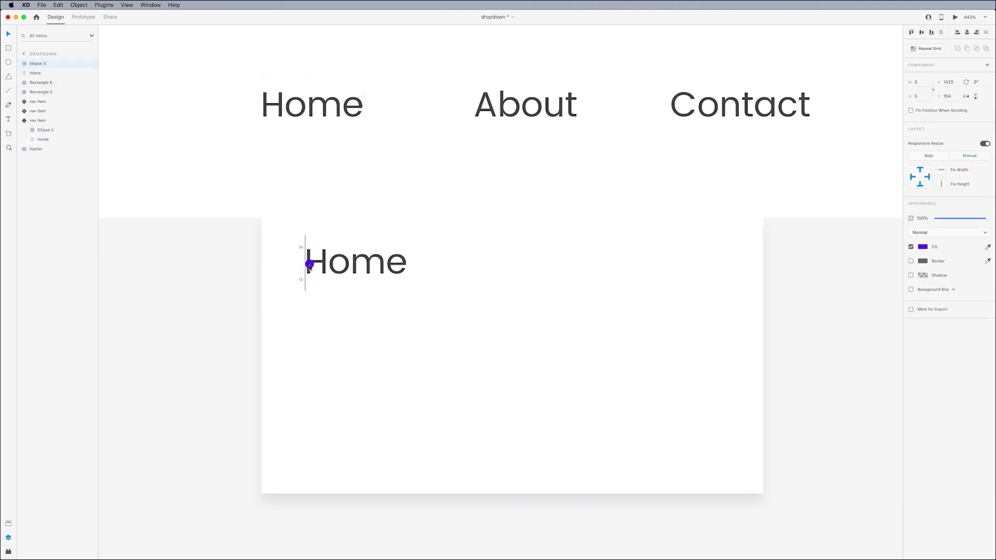
double_click(370, 277)
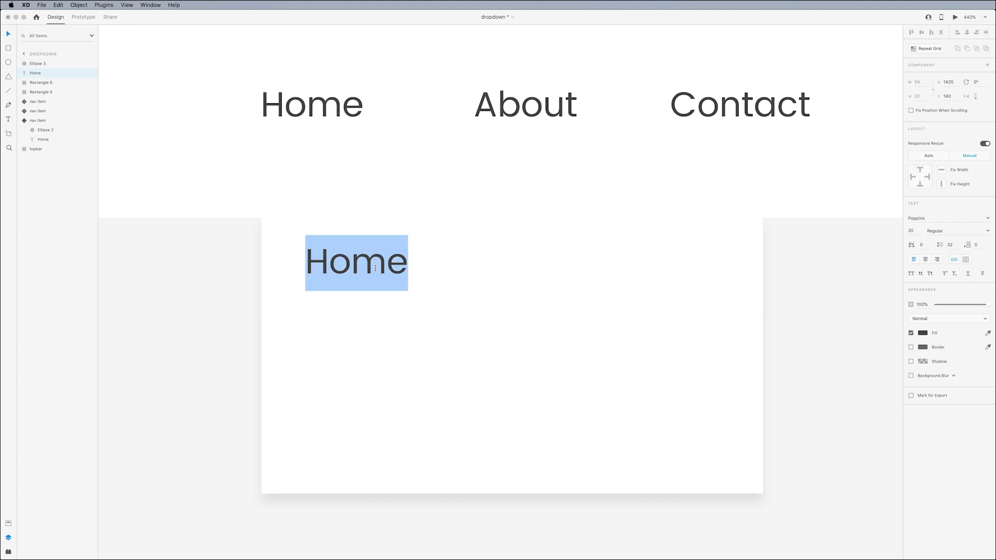
text(Get A Quote)
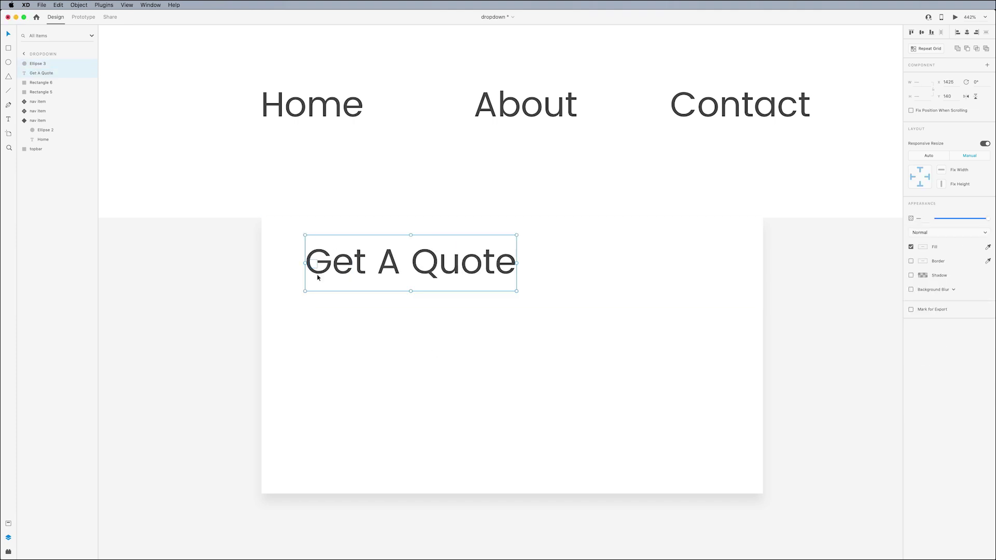
key(Escape)
shift+click(597, 269)
key(super+k)
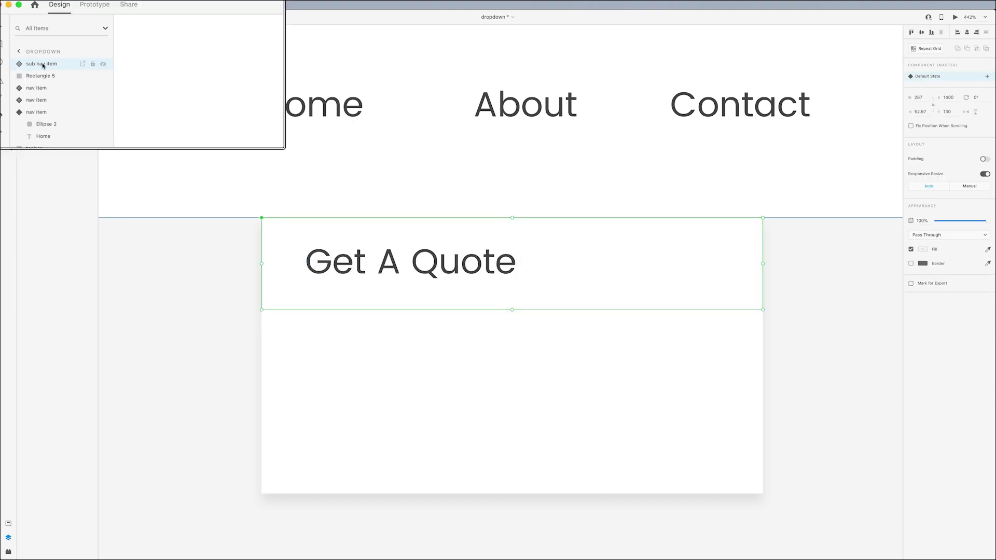
Draw a thin strip along the white box's left edge, filled with the About dot's purple
key(r)
drag(262, 218, 762, 493)
drag(763, 356, 269, 356)
click(987, 233)
click(524, 154)
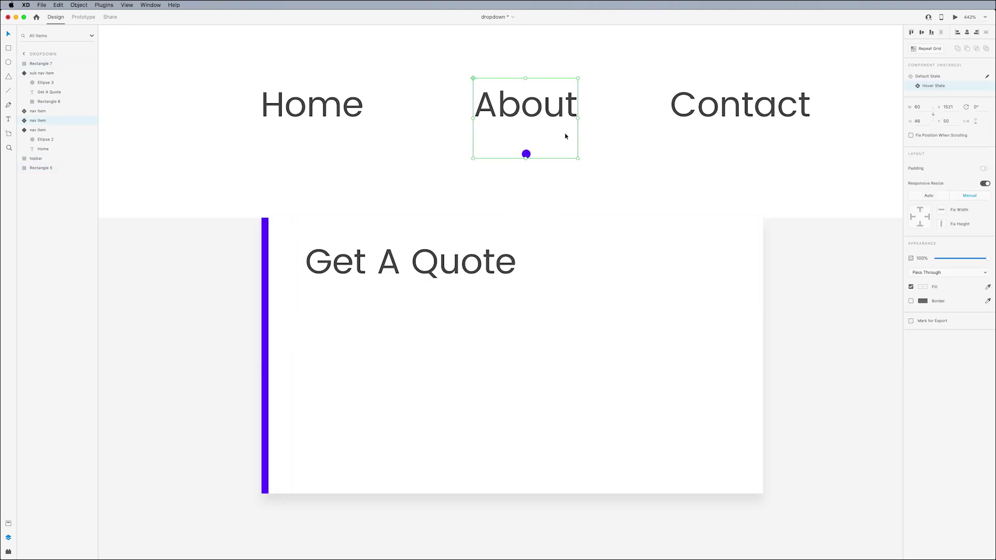
key(Escape)
Restore the purple dot beside Get A Quote and preview the sub nav item
click(356, 267)
key(super+z)
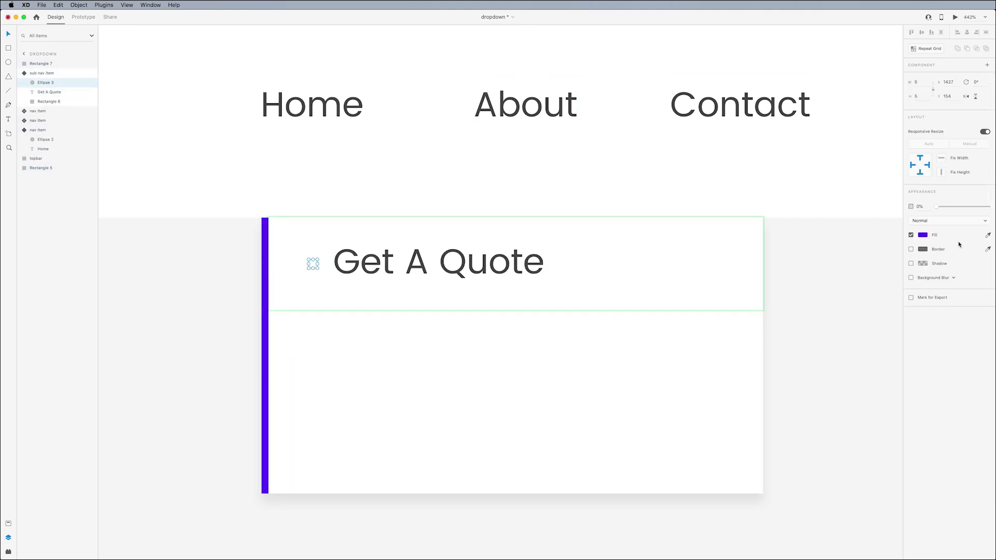
click(670, 282)
key(super+Return)
key(super+w)
Duplicate the sub nav item twice to stack three Get A Quote items
key(super+d)
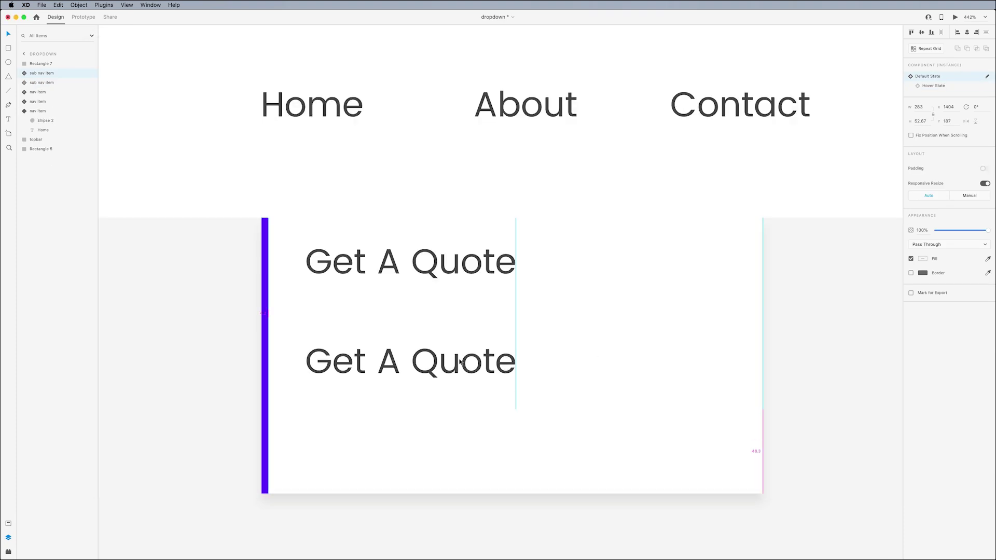
key(super+d)
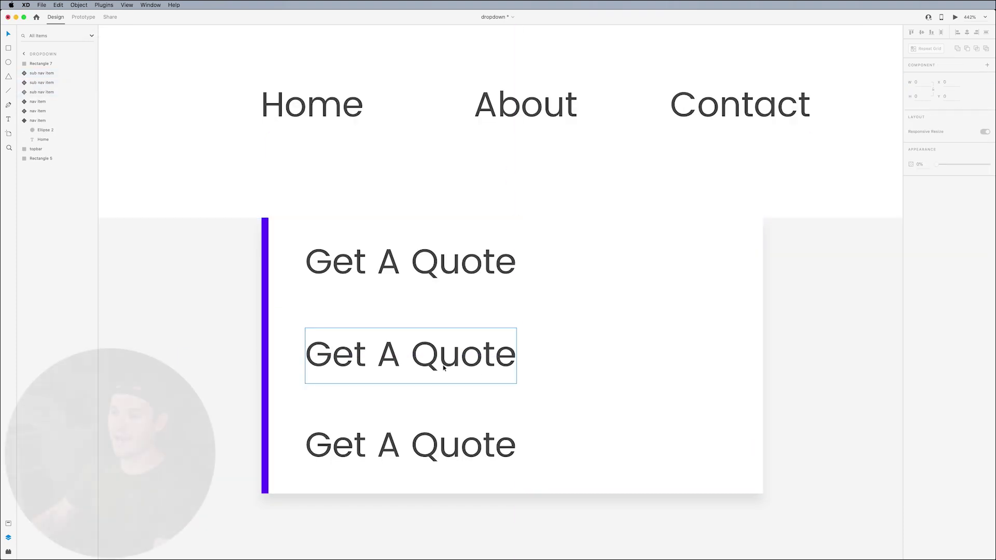
double_click(418, 359)
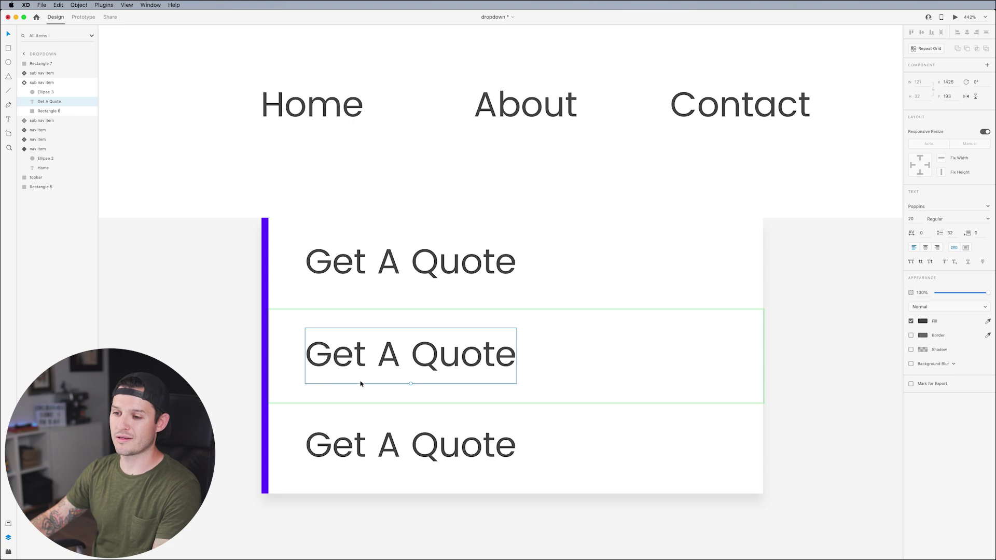
key(Escape)
click(384, 264)
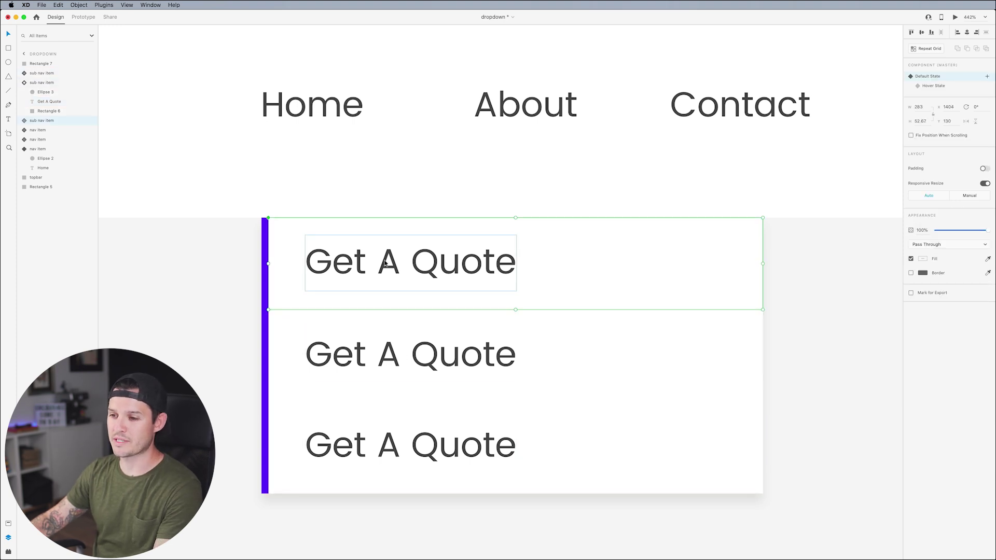
Group the three items and backgrounds into a group named 'dropdown'
drag(208, 508, 811, 271)
key(super+g)
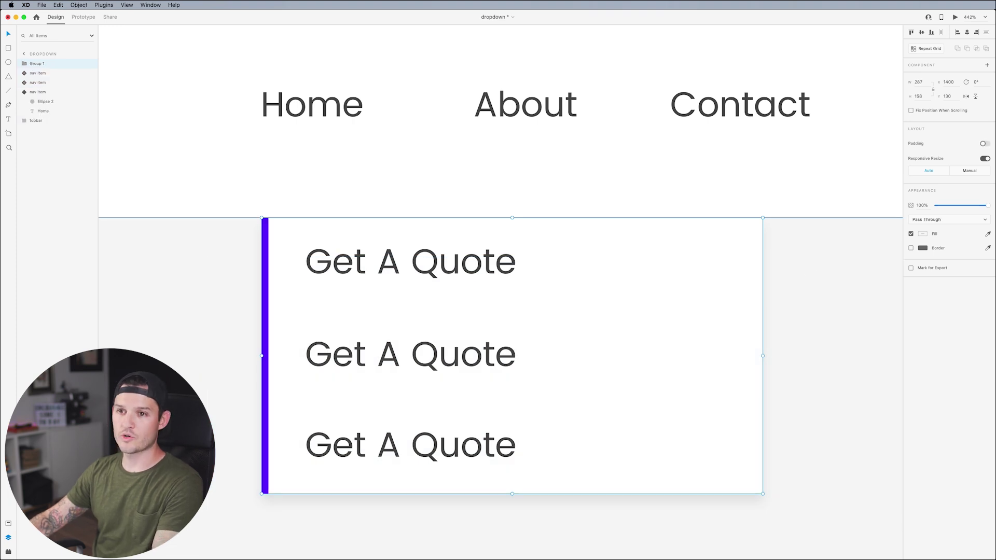
double_click(35, 64)
text(dropdown)
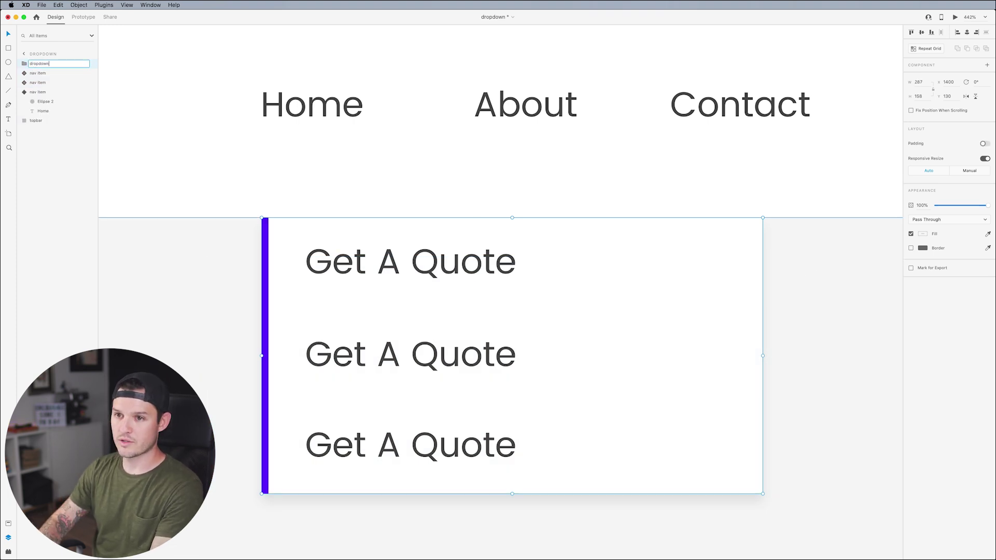
key(Return)
click(218, 264)
key(super+minus)
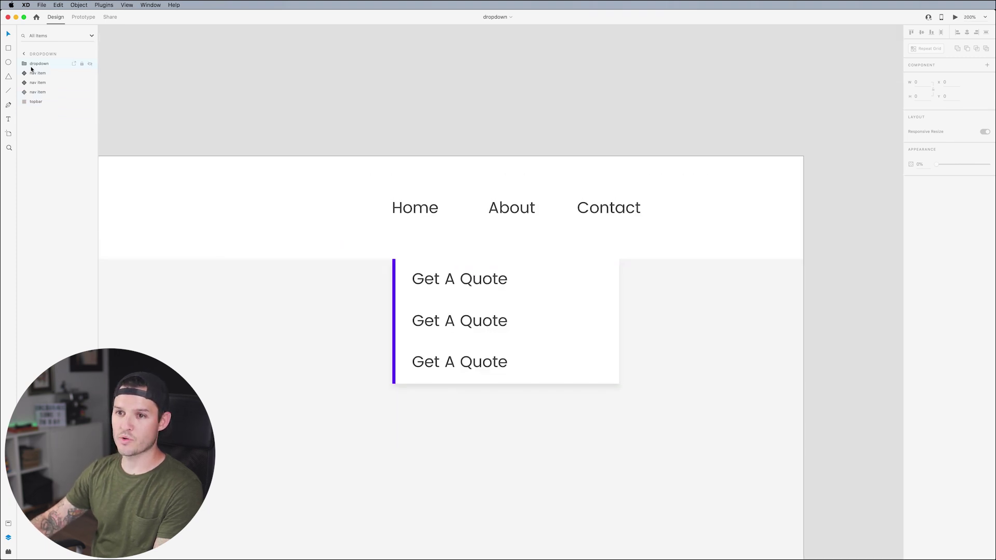
Move the dropdown group up behind the top bar and set its opacity to 0%
click(39, 101)
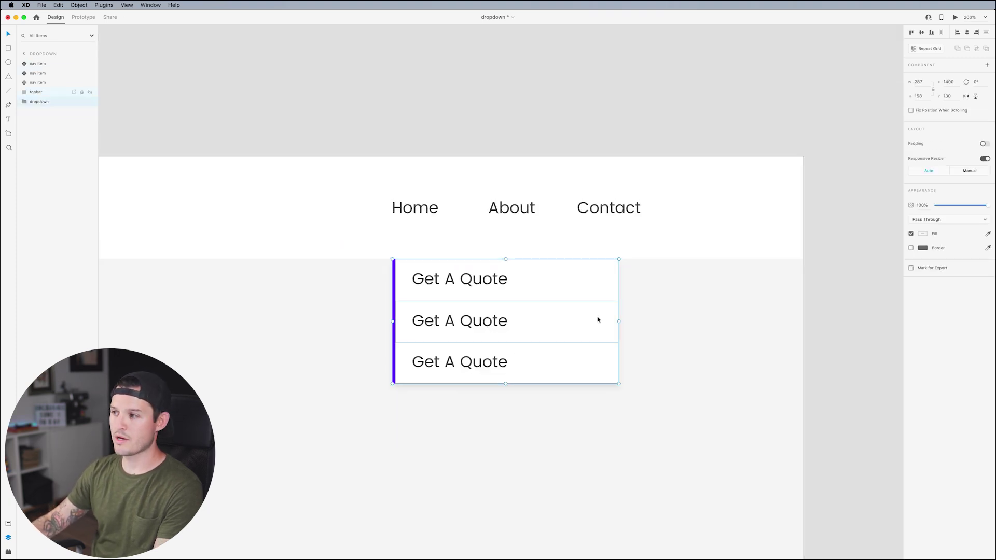
drag(589, 349, 589, 225)
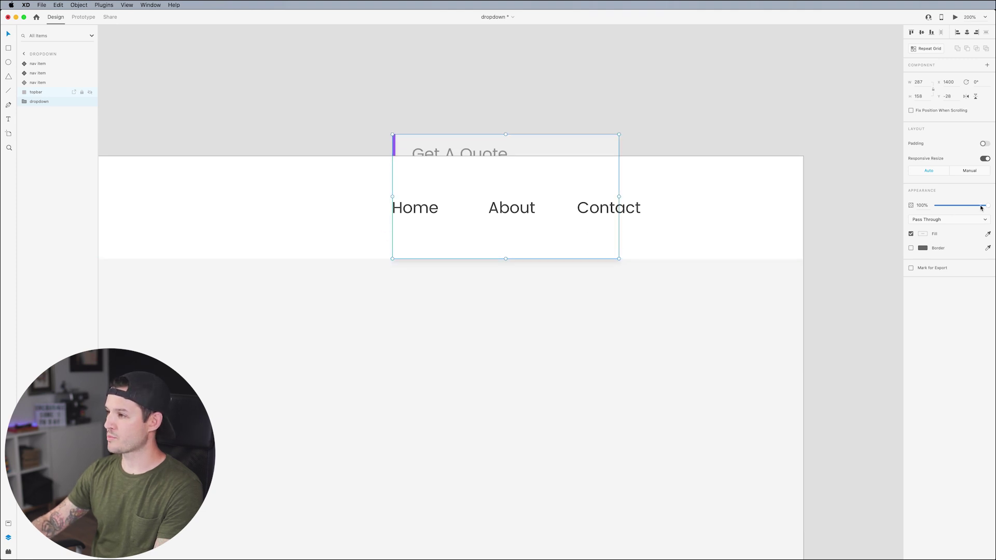
drag(981, 207, 935, 206)
click(639, 422)
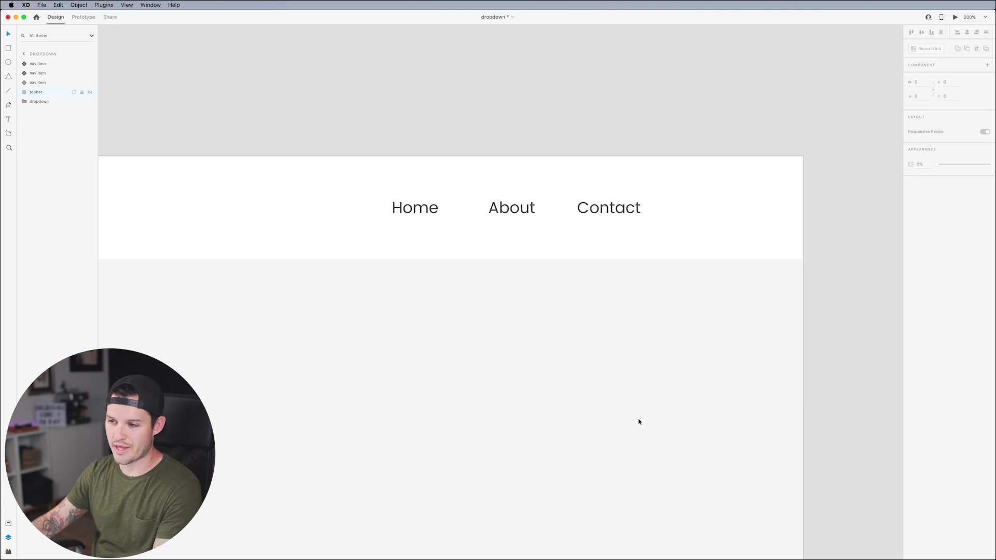
key(super+minus)
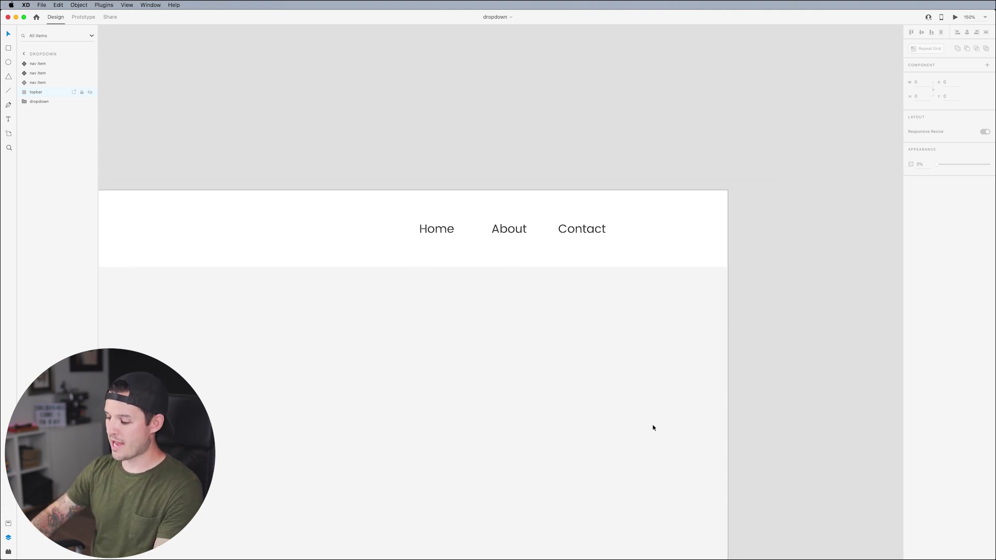
Duplicate the Dropdown artboard to create Dropdown – 1 and zoom in on the copy
key(super+minus)
key(super+minus)
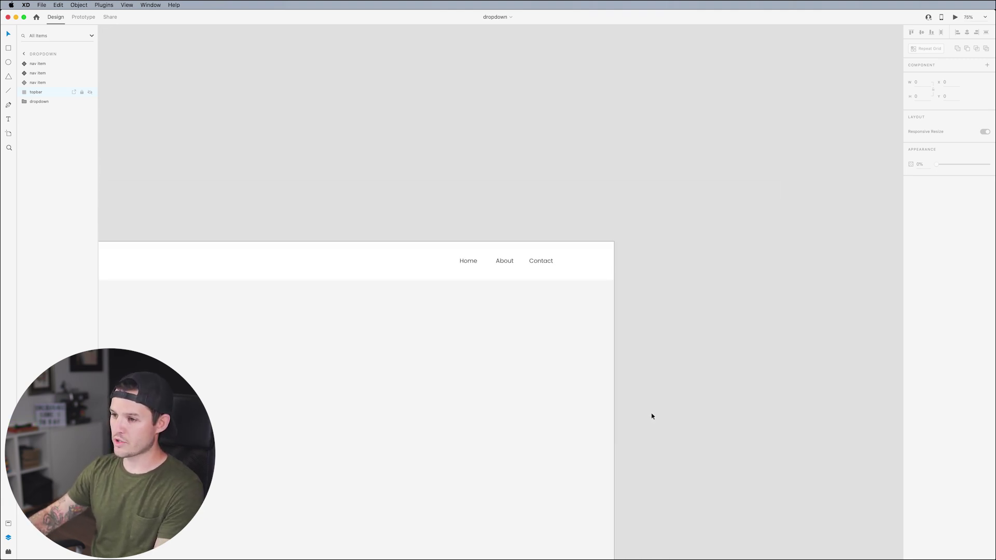
scroll(550, 374, left, 3)
scroll(550, 374, down, 1)
key(super+minus)
scroll(576, 388, right, 3)
scroll(576, 389, down, 1)
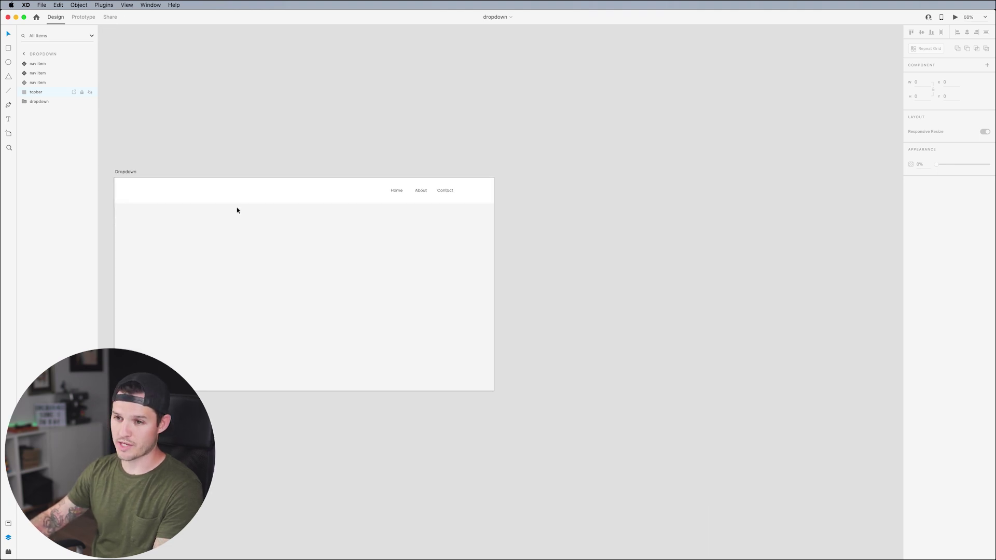
click(117, 172)
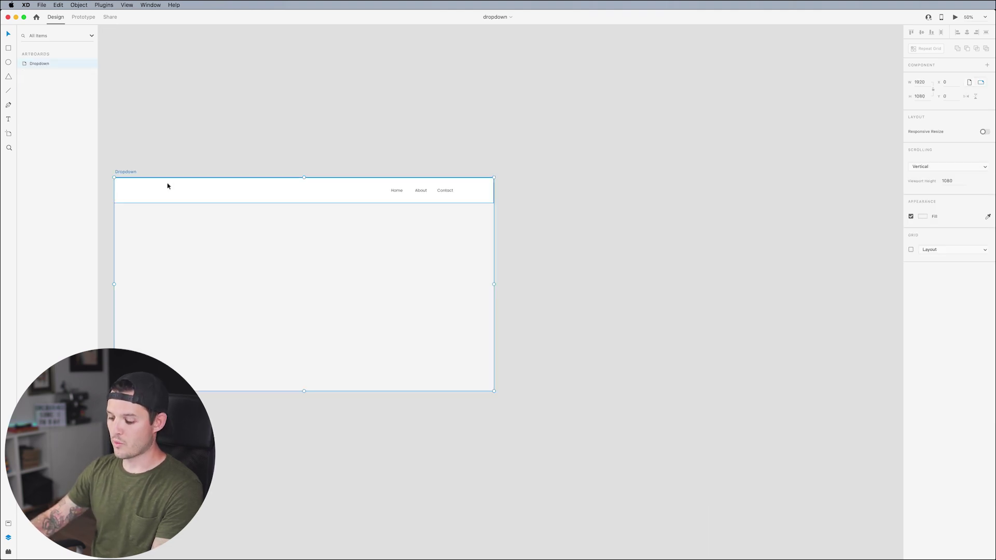
key(super+d)
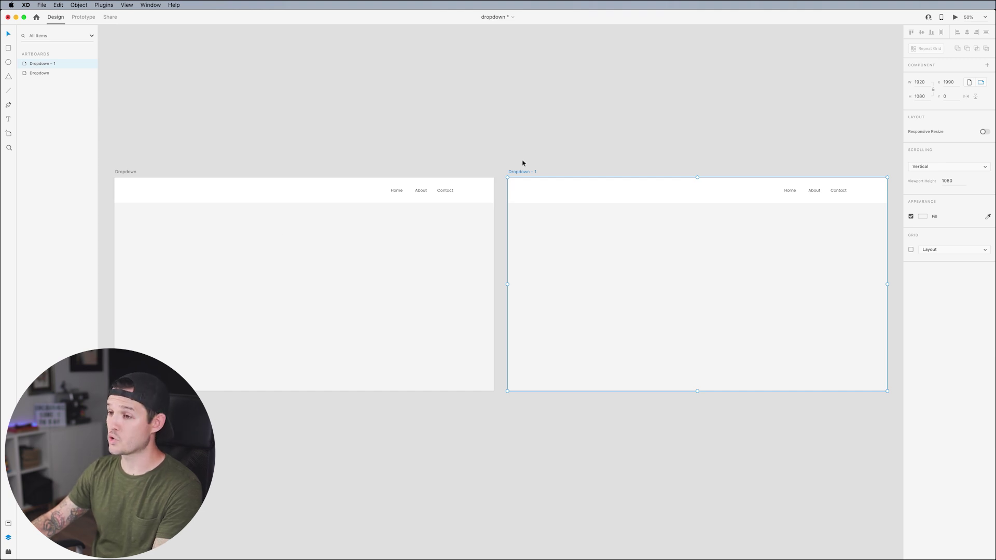
scroll(503, 158, right, 2)
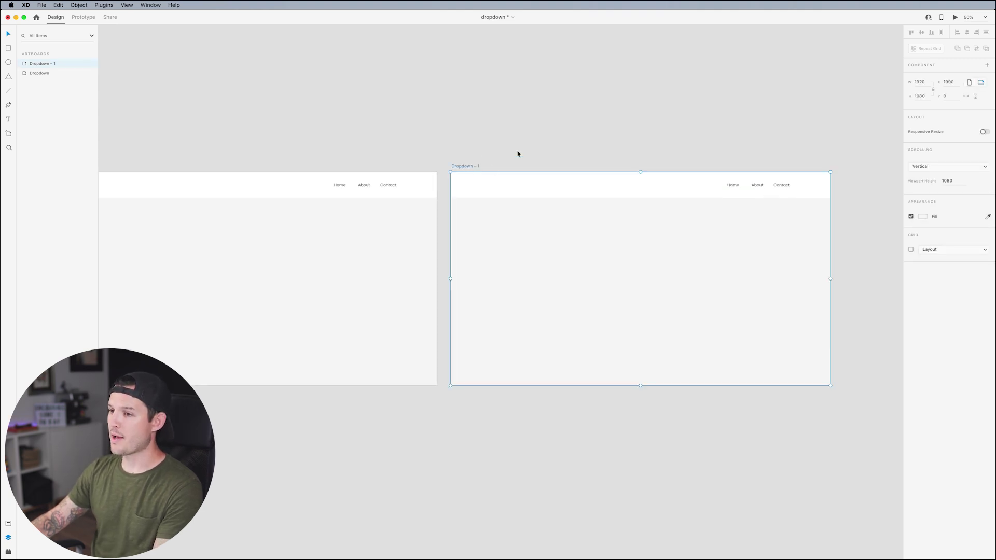
key(z)
drag(449, 165, 829, 338)
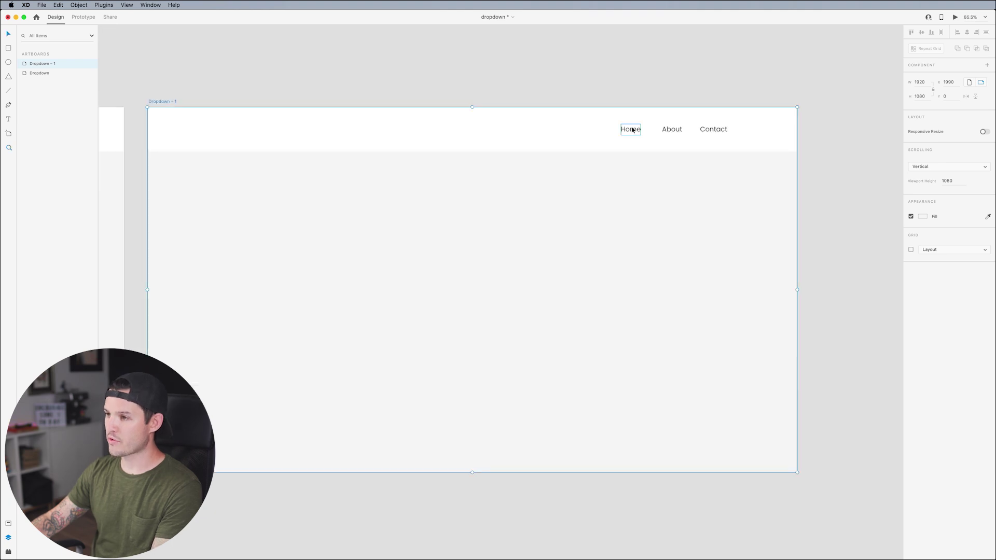
Change the Home text on Dropdown – 1 to the Poppins SemiBold weight
double_click(633, 129)
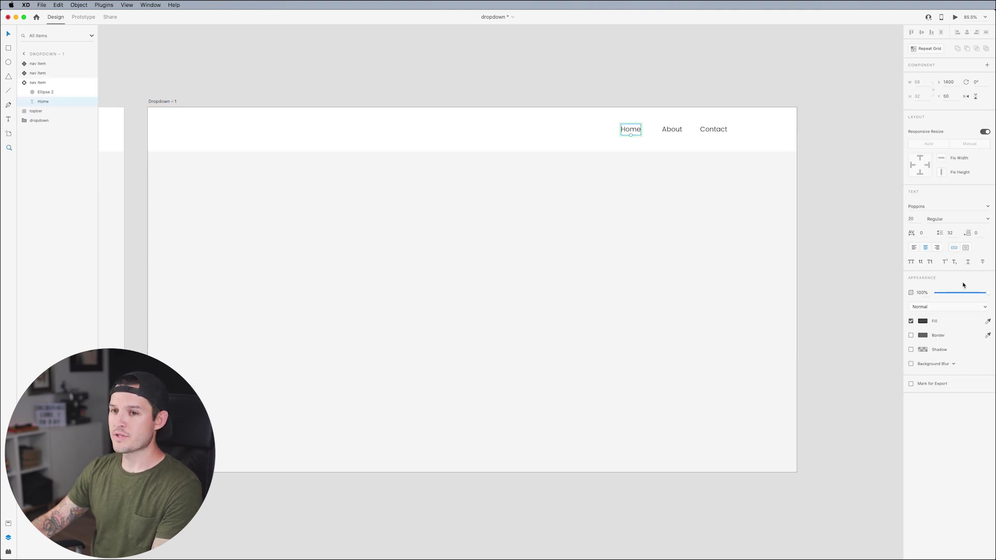
click(476, 95)
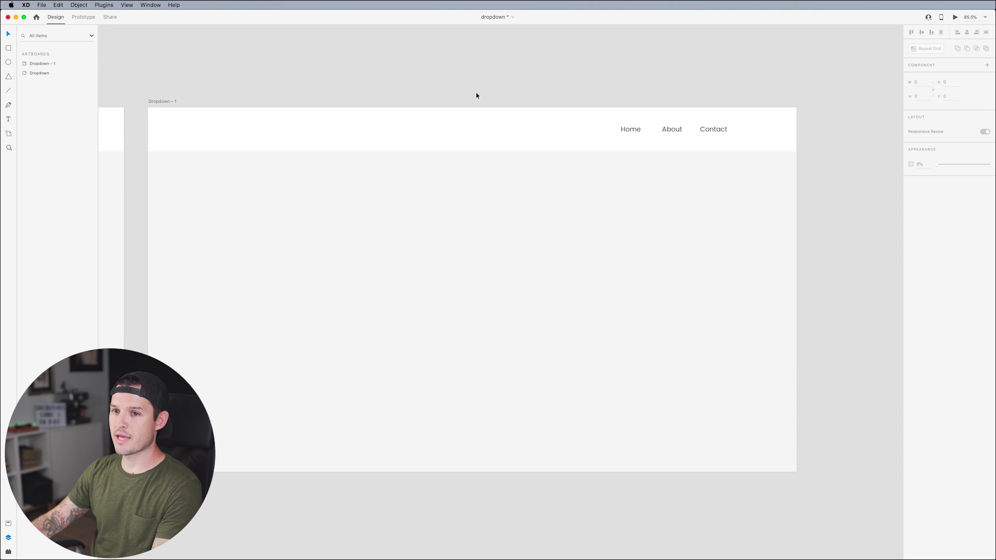
double_click(632, 129)
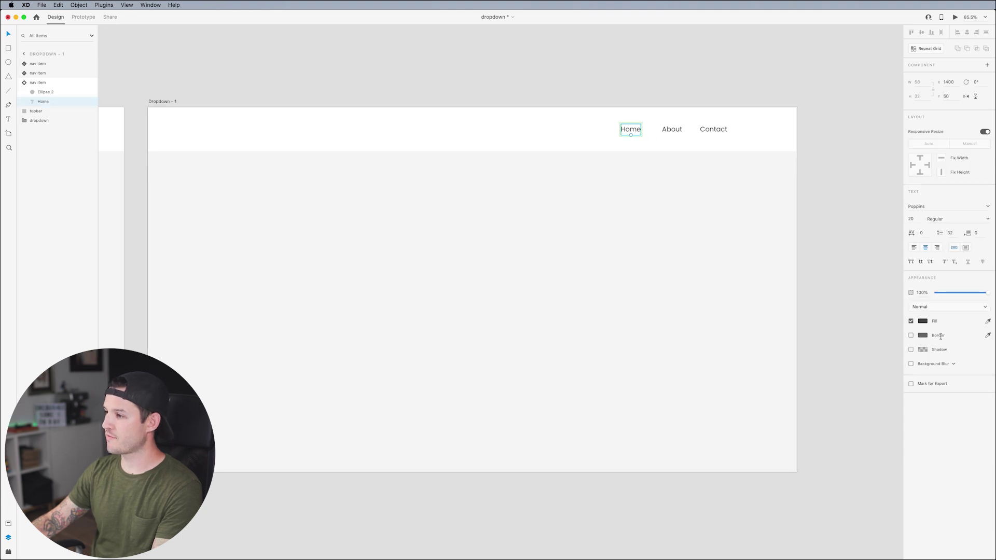
click(987, 220)
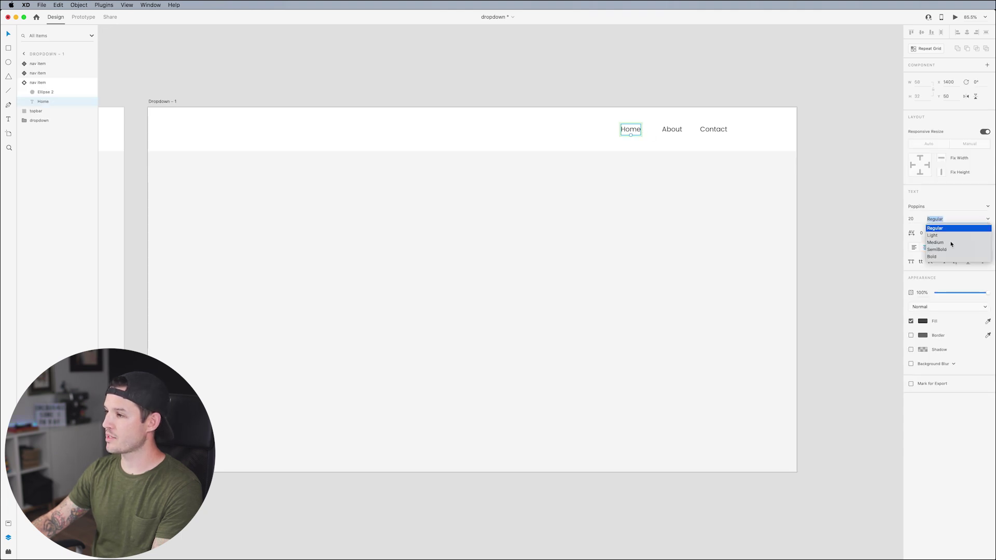
click(945, 251)
click(838, 196)
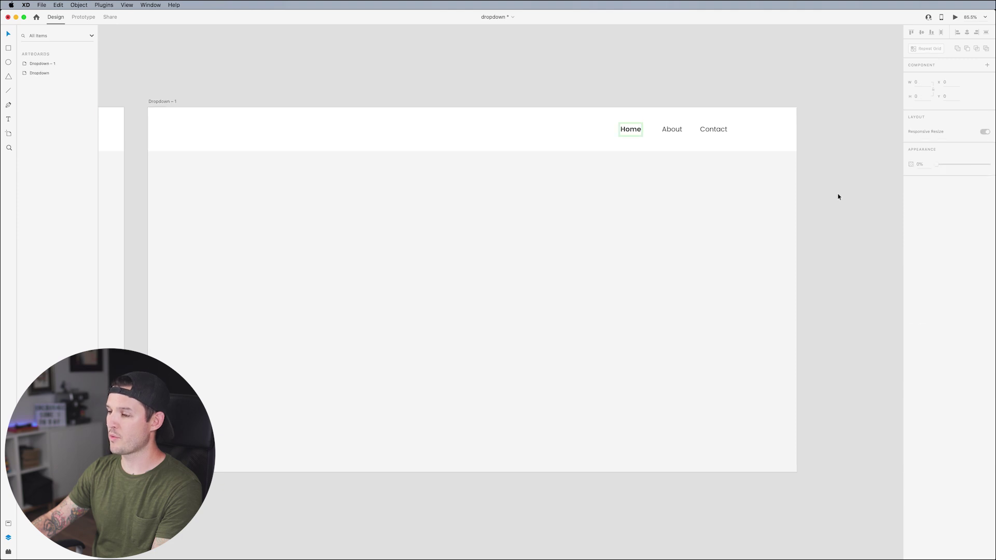
Set the dropdown group on Dropdown – 1 to 100% opacity and move it just below Home
click(621, 132)
click(40, 121)
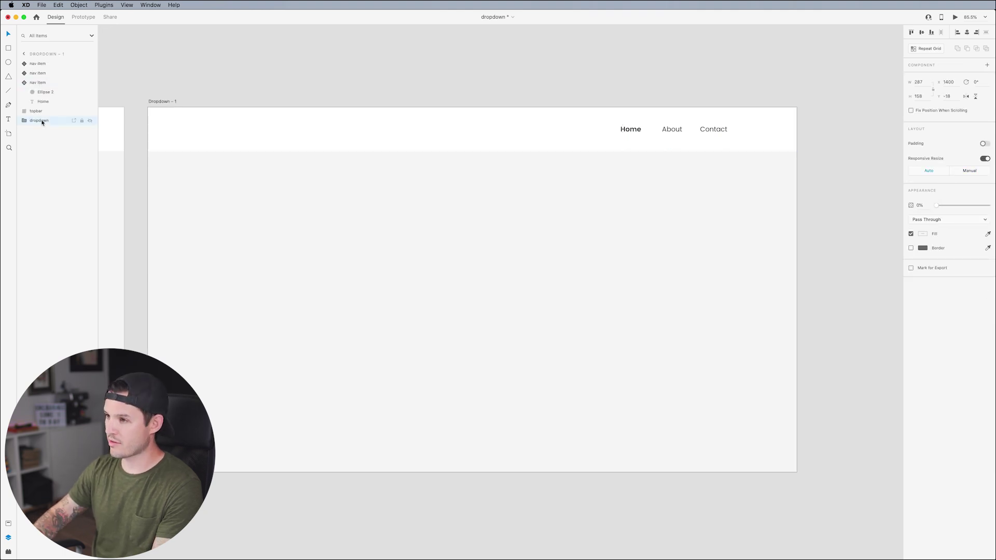
key(0)
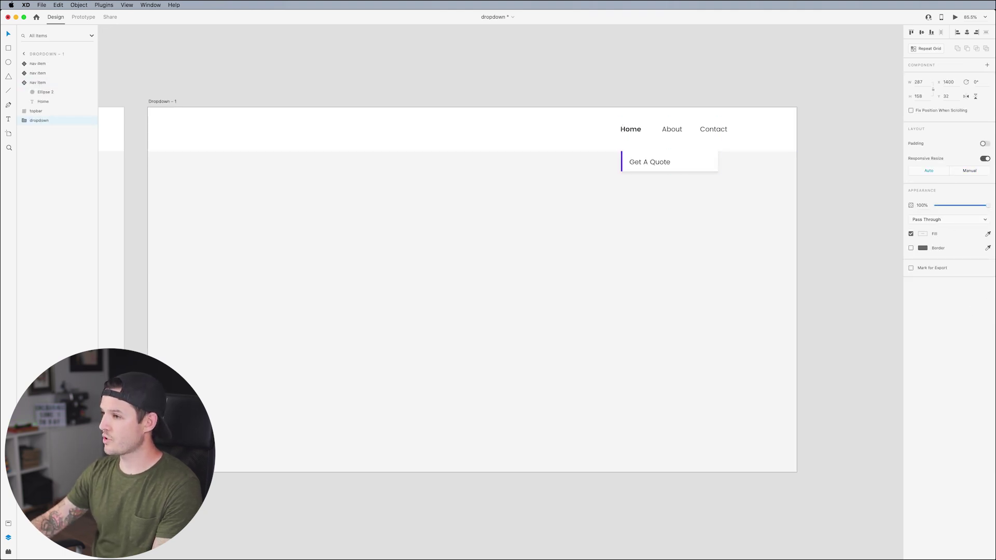
drag(673, 174, 674, 199)
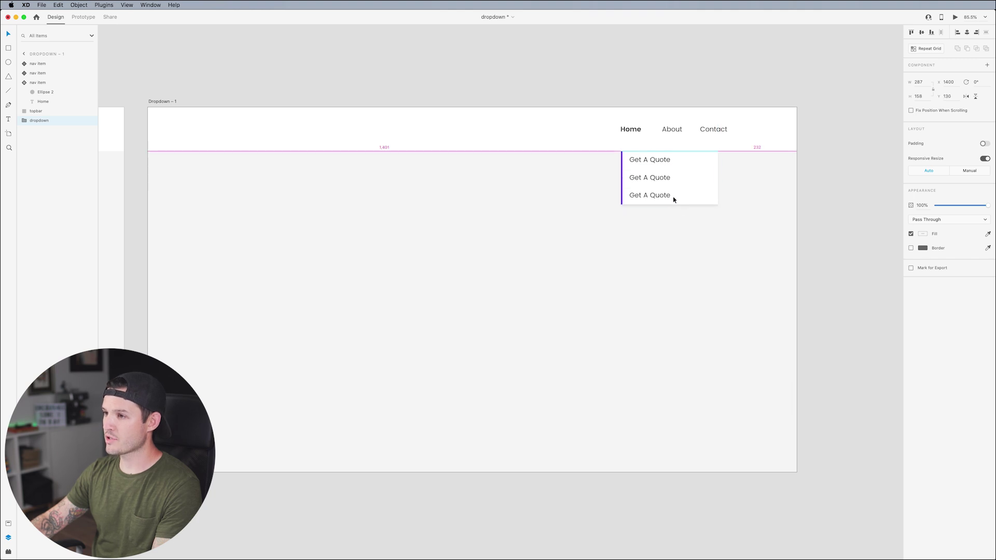
Select Home on the original Dropdown artboard in Prototype mode
scroll(555, 253, left, 10)
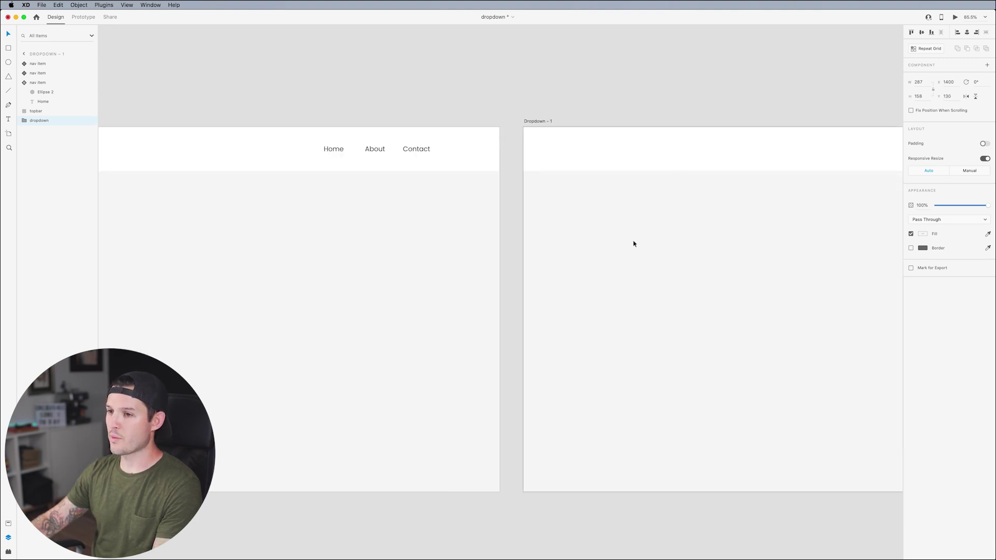
click(335, 151)
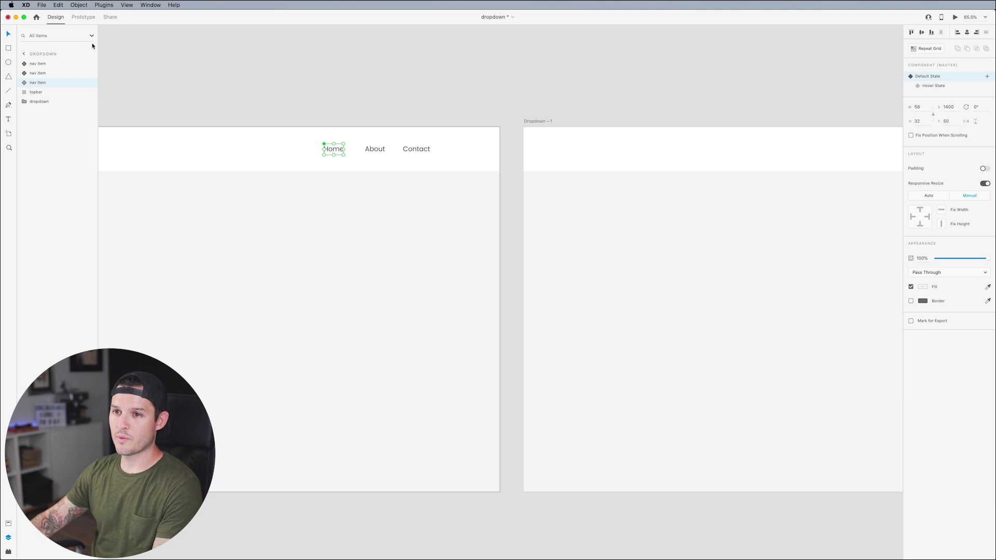
click(83, 17)
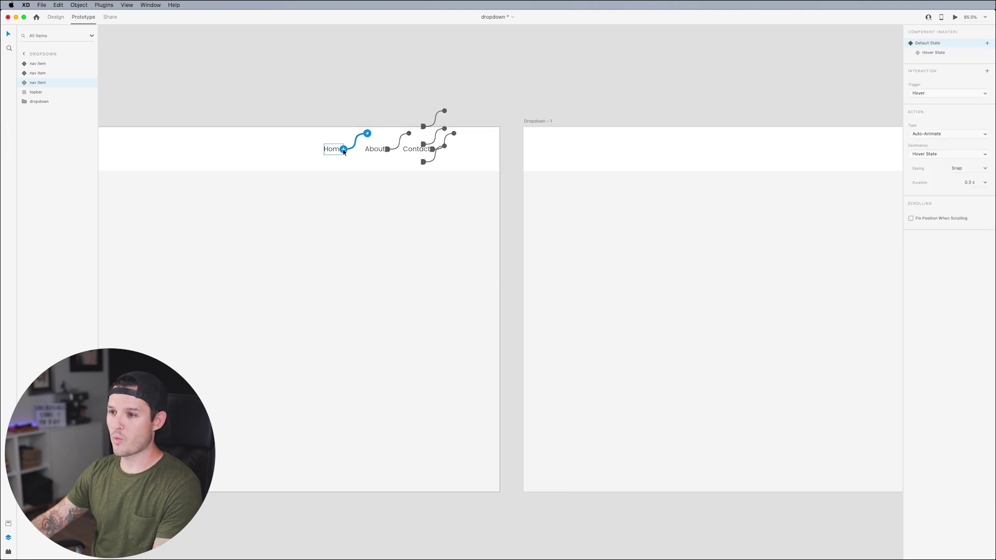
Link Home on Dropdown to Dropdown – 1 with a Tap trigger and Auto-Animate
scroll(422, 195, right, 5)
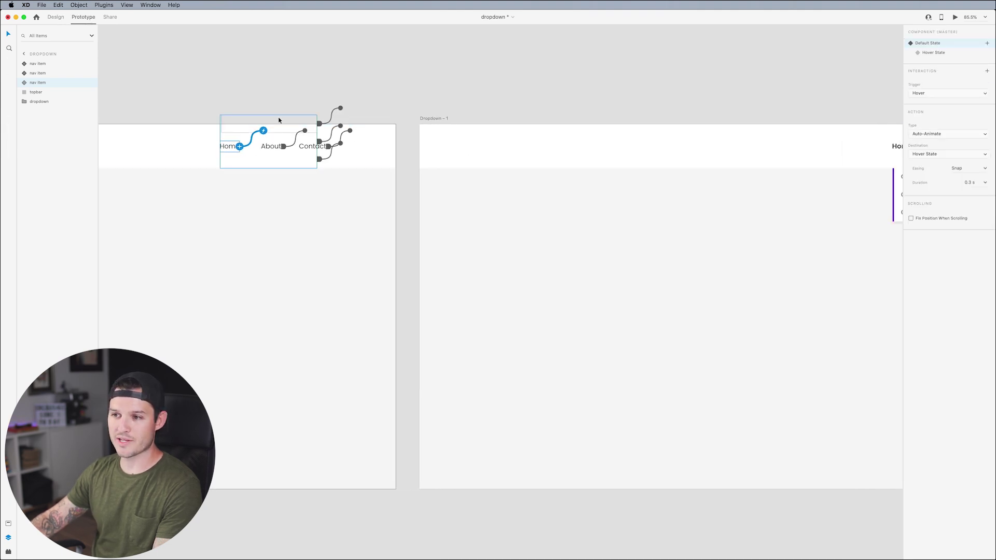
drag(239, 147, 602, 199)
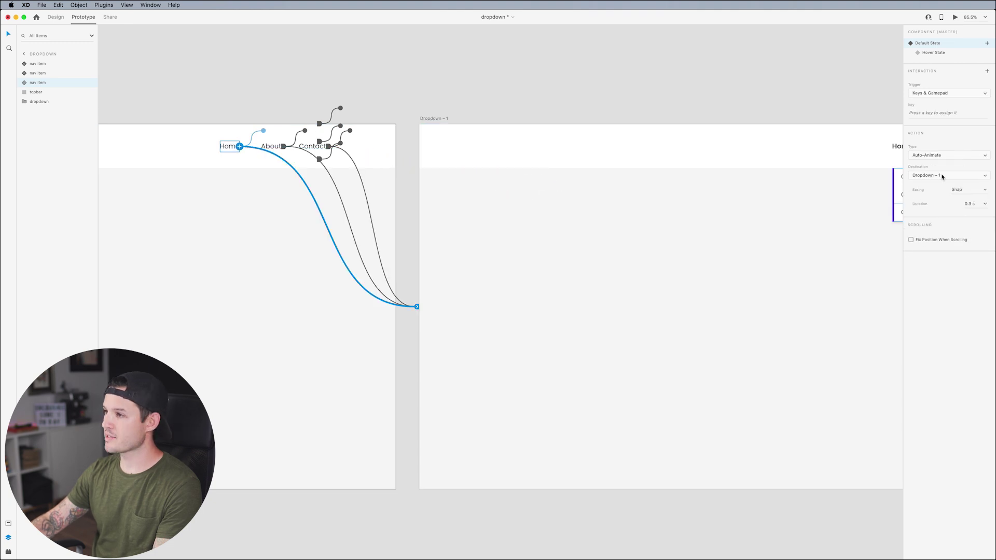
click(934, 93)
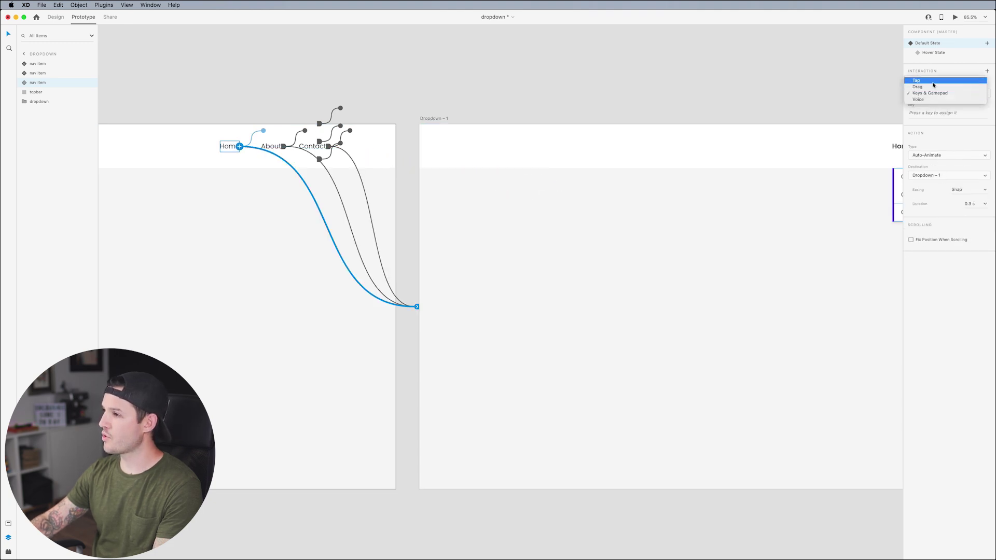
click(933, 79)
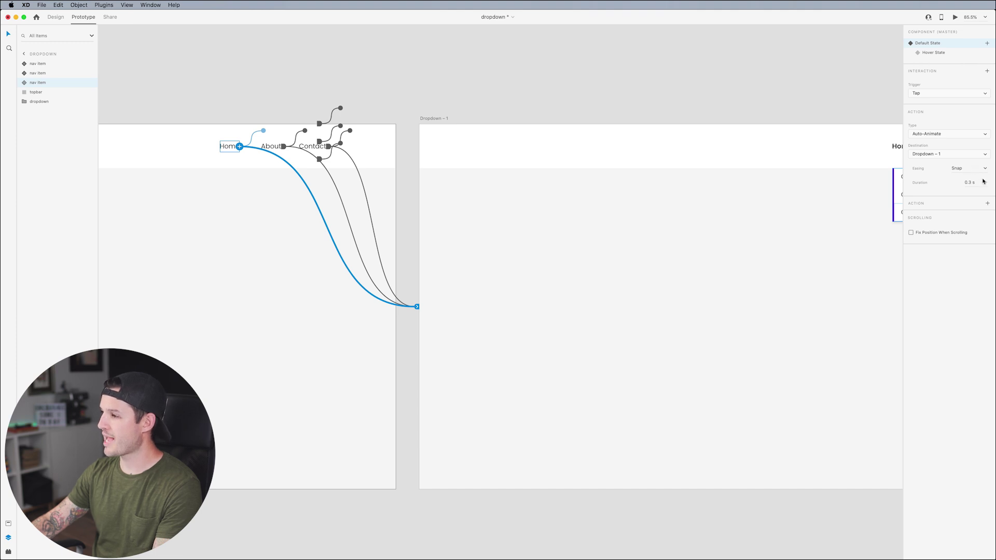
Link the Home item on Dropdown – 1 back to the Dropdown artboard
scroll(751, 213, right, 3)
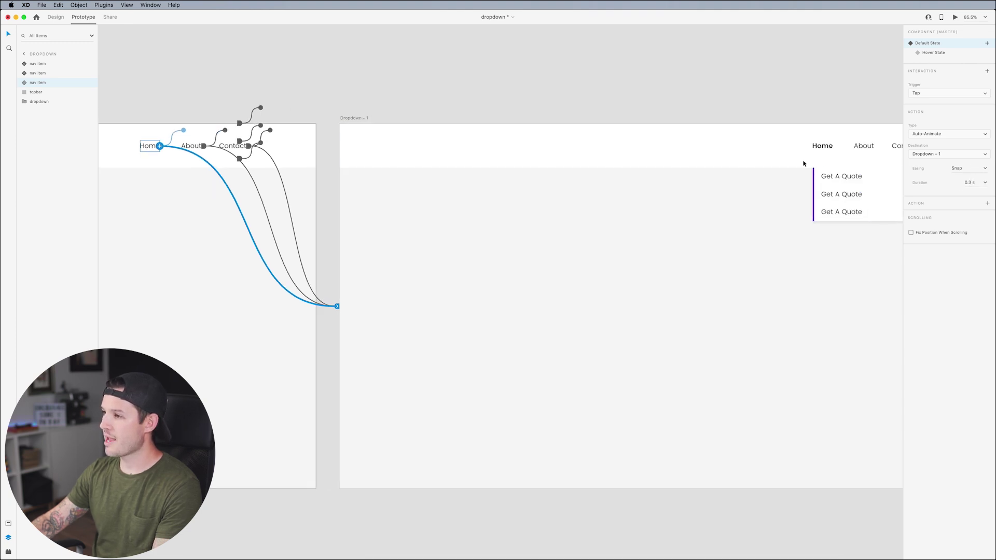
double_click(824, 146)
drag(833, 147, 311, 306)
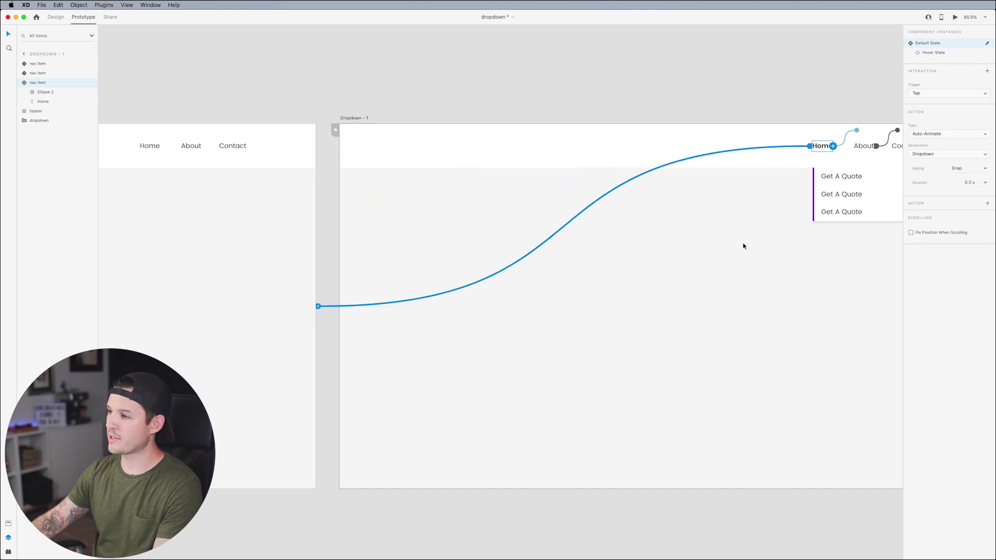
click(233, 89)
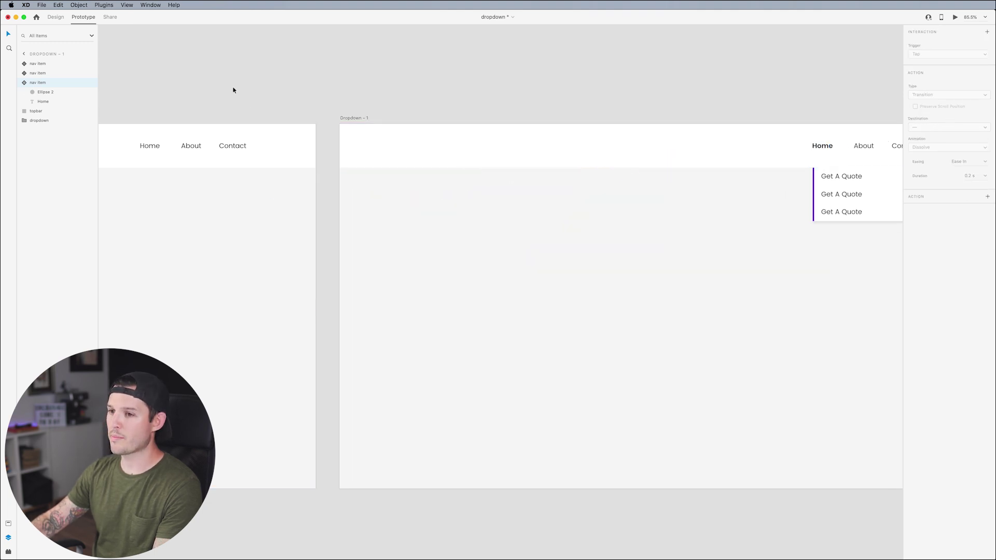
scroll(363, 104, left, 10)
click(173, 110)
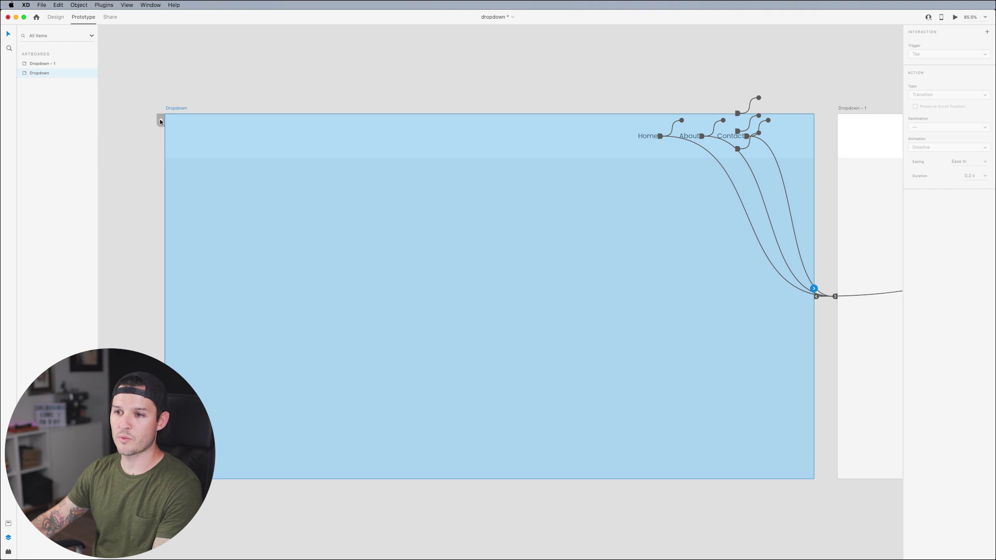
Set Dropdown as the home artboard and check in Desktop Preview that Home opens the Get A Quote items
click(160, 121)
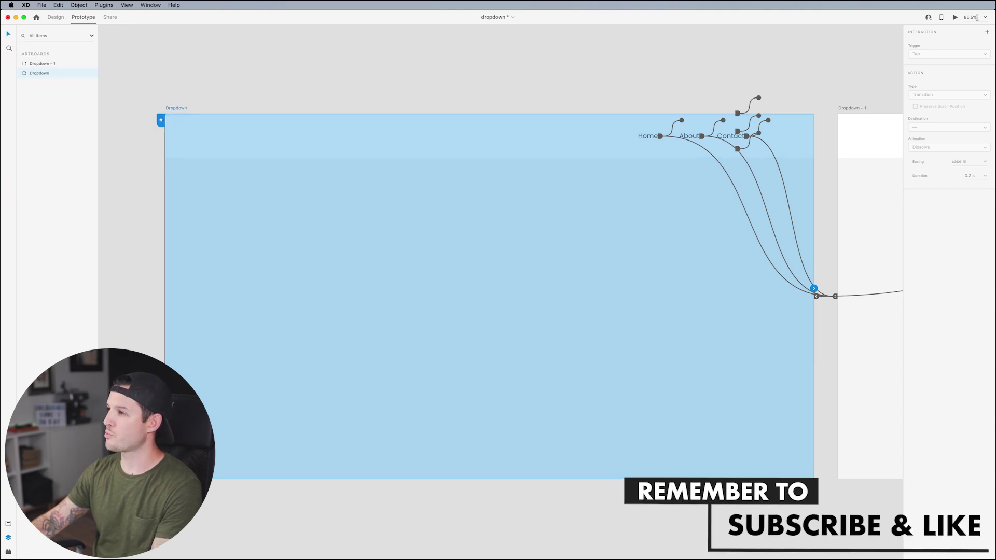
click(954, 17)
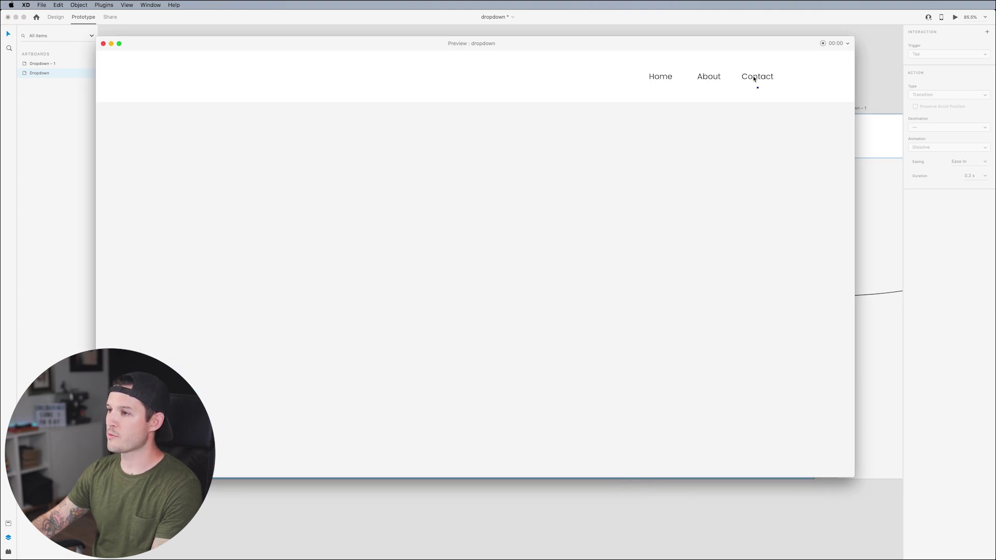
click(662, 79)
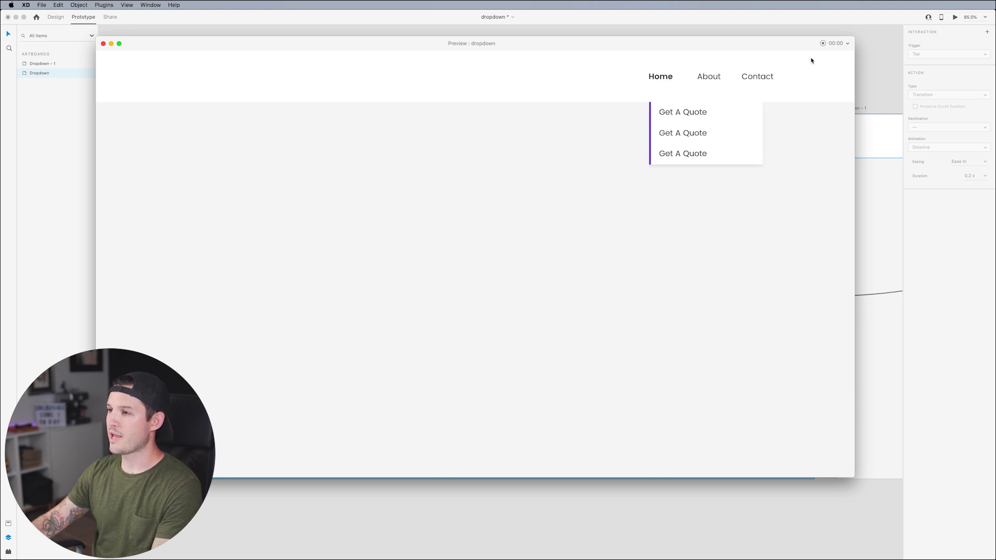
click(103, 44)
click(660, 56)
scroll(660, 56, right, 10)
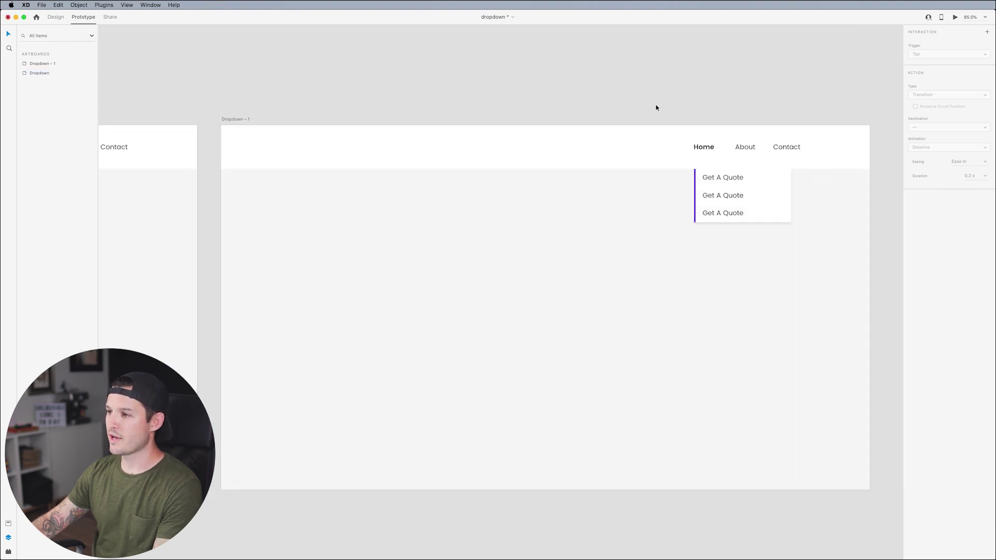
Set the Home label to SemiBold in the Home item's hover state and save
drag(798, 209, 794, 203)
click(317, 221)
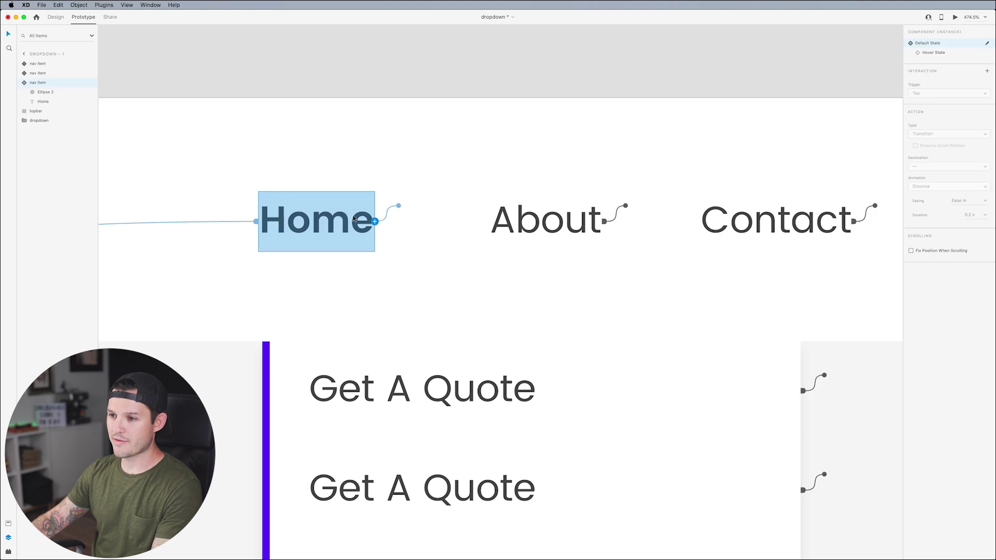
key(ctrl+Tab)
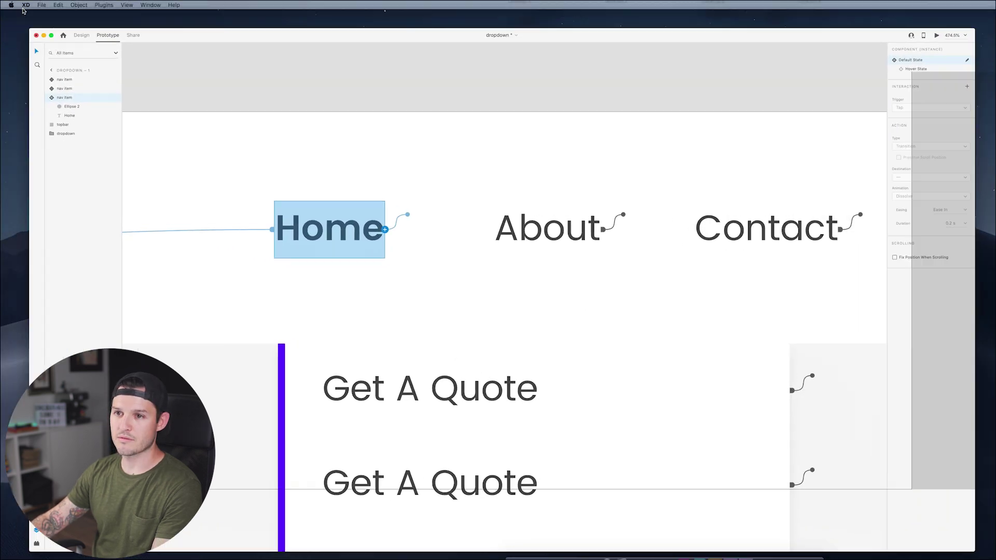
click(940, 90)
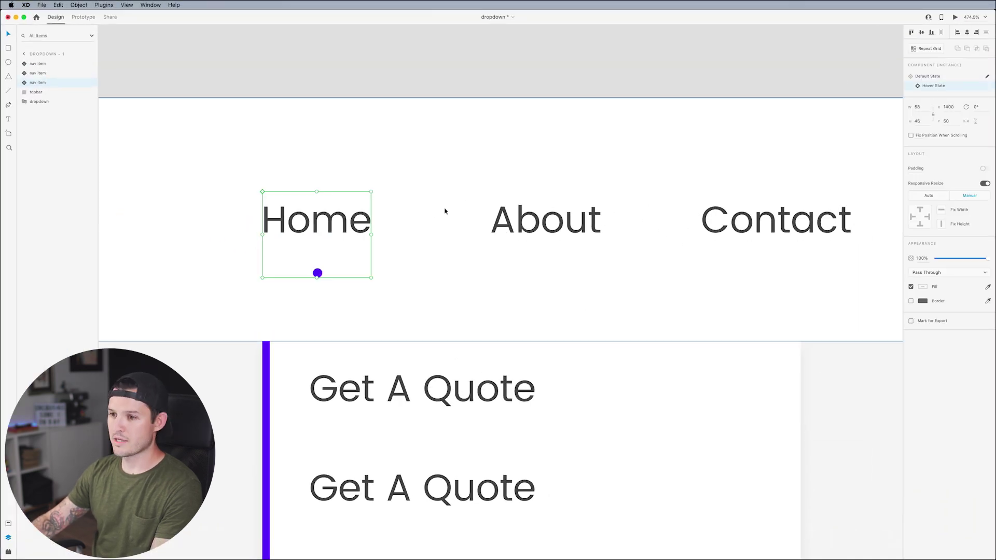
key(Return)
click(987, 221)
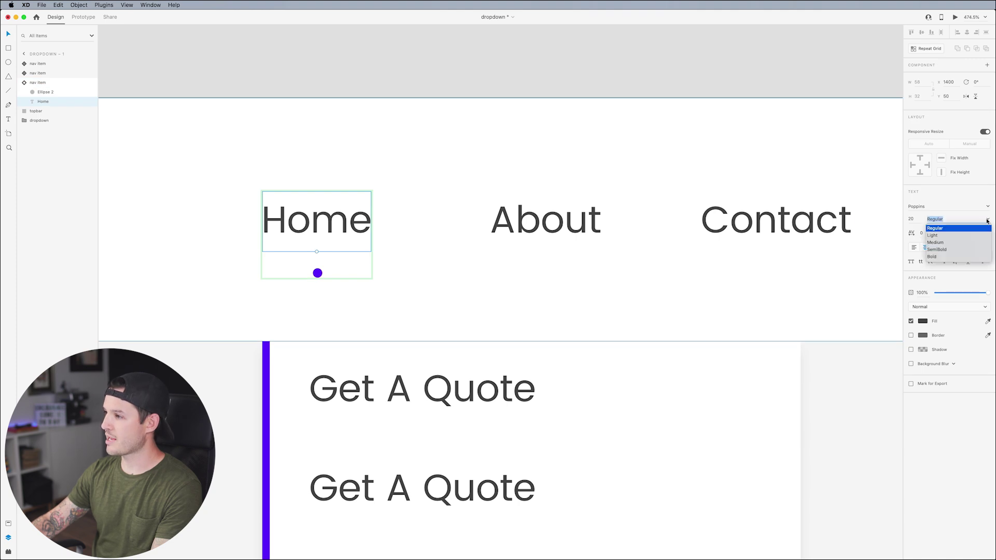
click(949, 250)
click(507, 72)
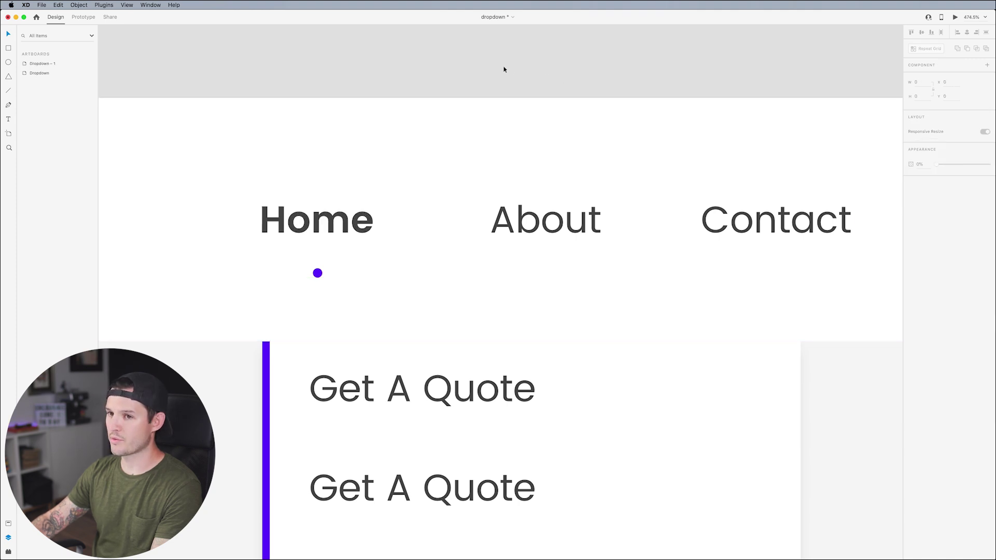
key(super+s)
Preview the prototype, tapping Home to open the dropdown
click(954, 19)
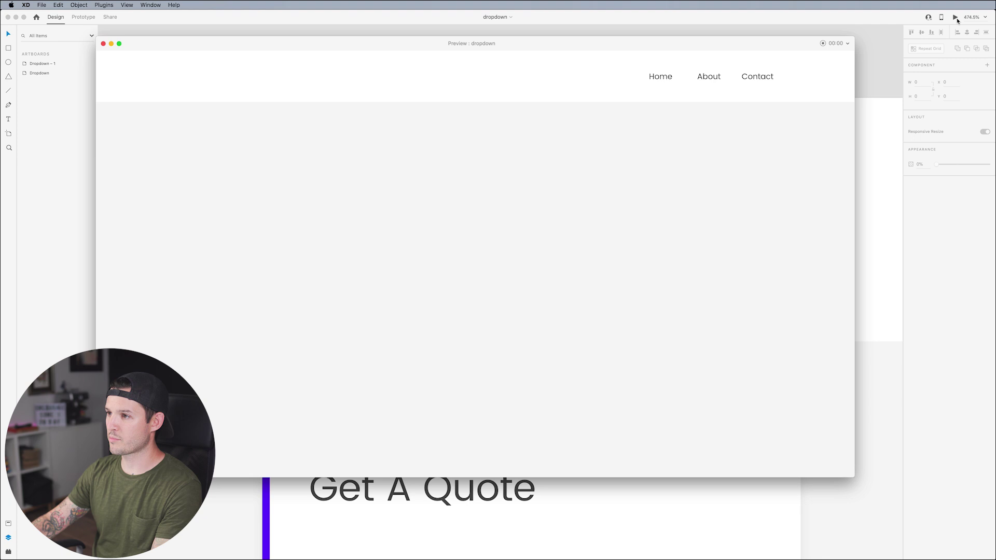
click(660, 77)
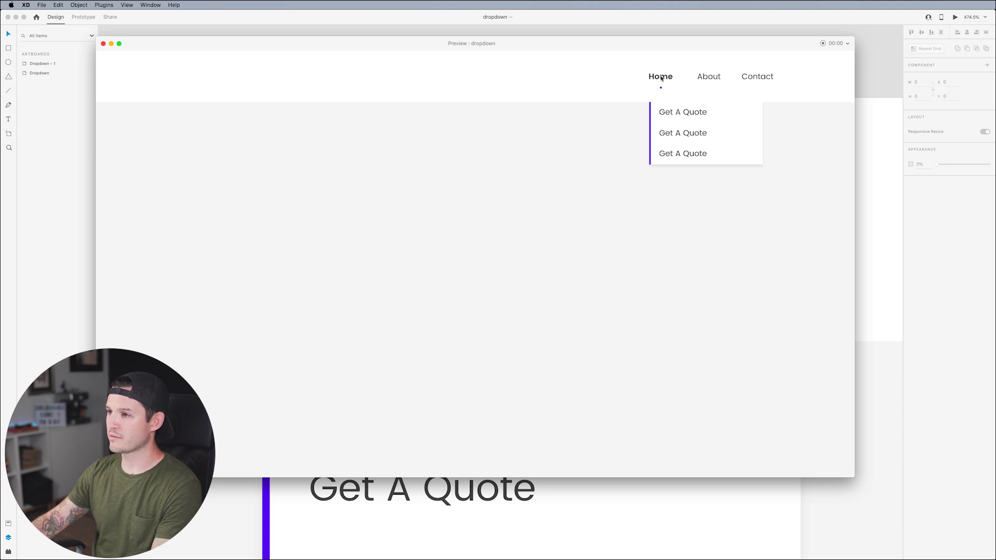
click(103, 44)
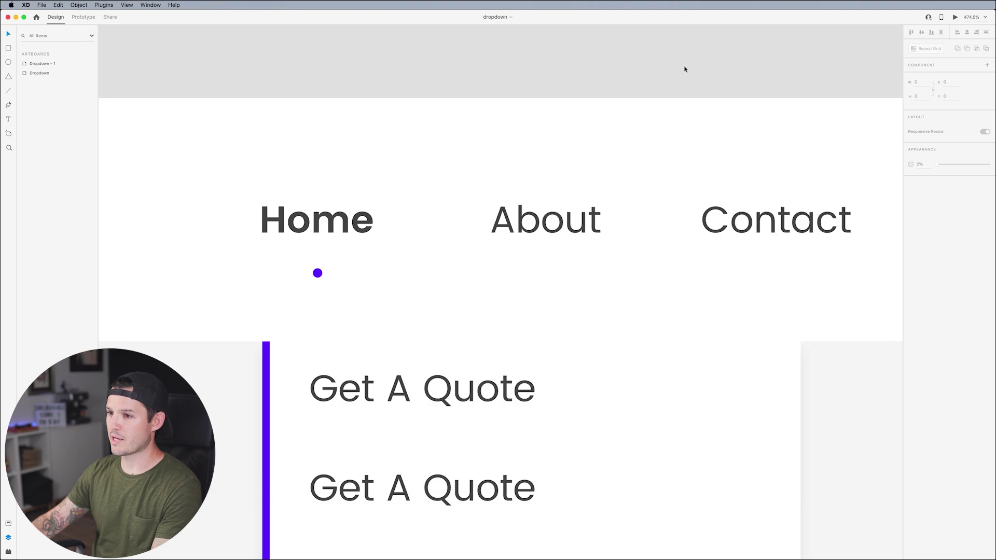
scroll(604, 48, down, 2)
scroll(608, 51, down, 10)
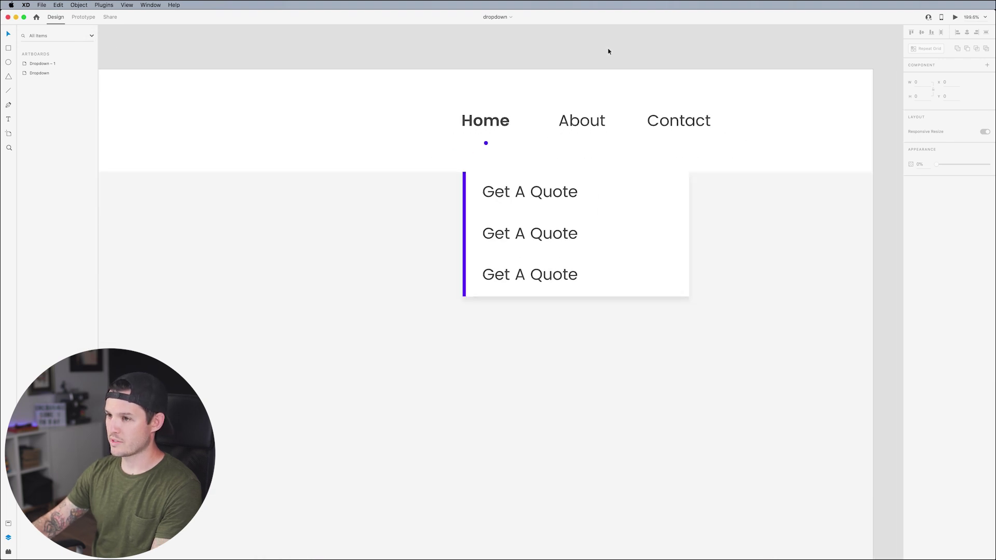
Switch the Home item on Dropdown – 1 back to its Default State
scroll(610, 52, left, 5)
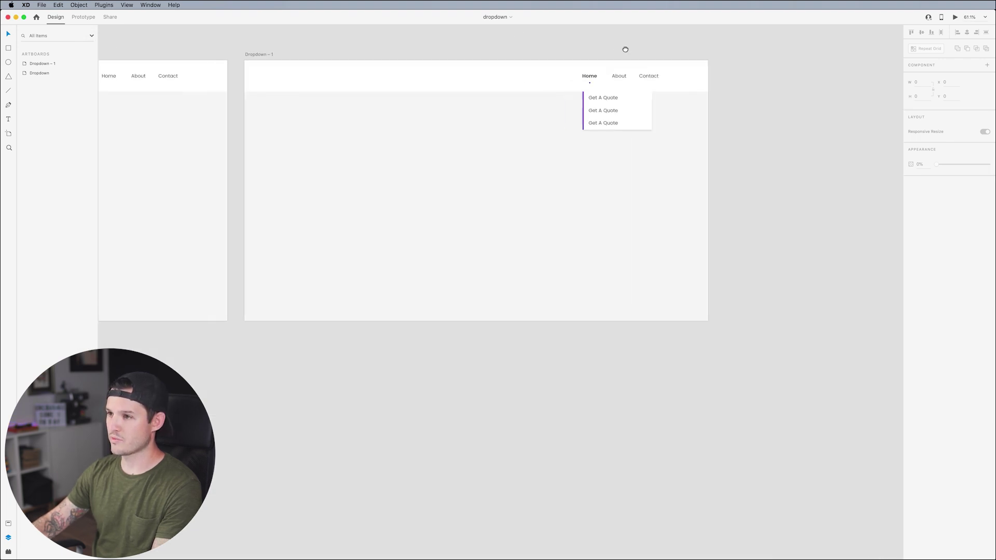
click(718, 87)
click(934, 76)
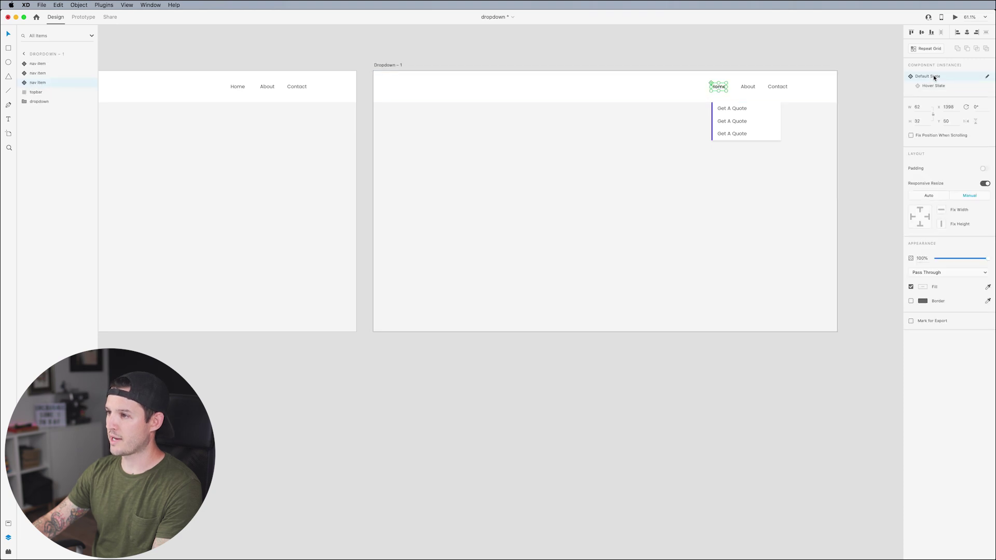
Preview tapping Home repeatedly to open and close the Get A Quote dropdown
click(954, 18)
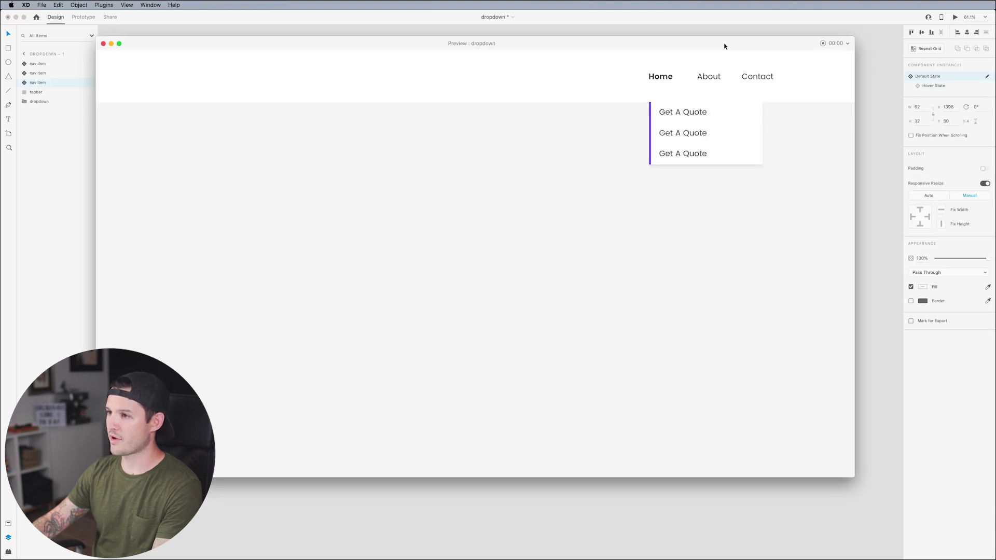
click(663, 77)
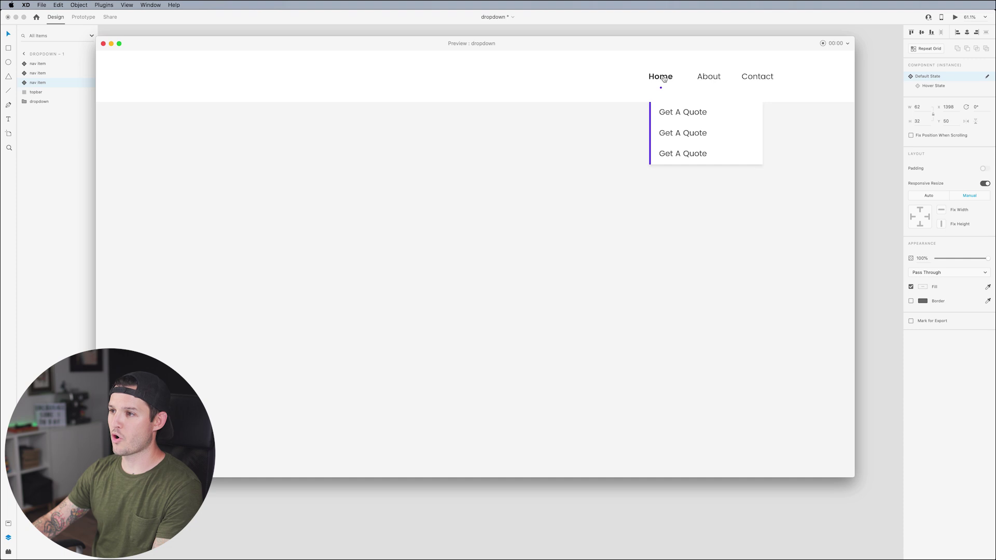
click(664, 77)
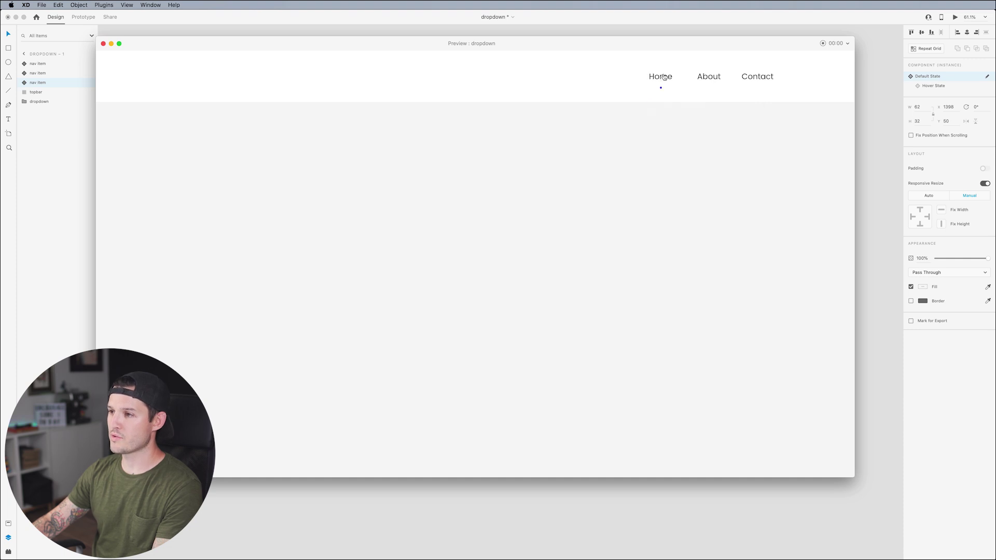
click(664, 77)
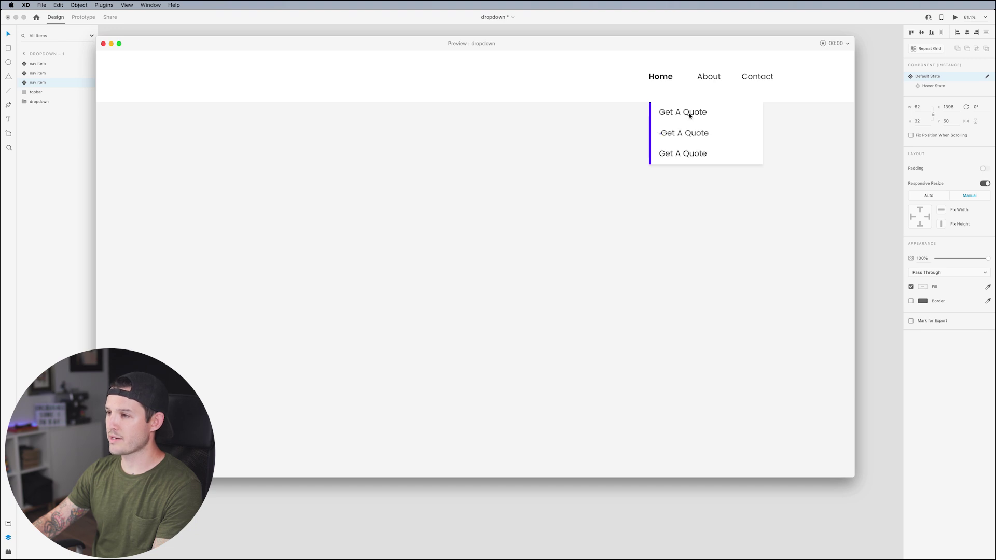
click(664, 79)
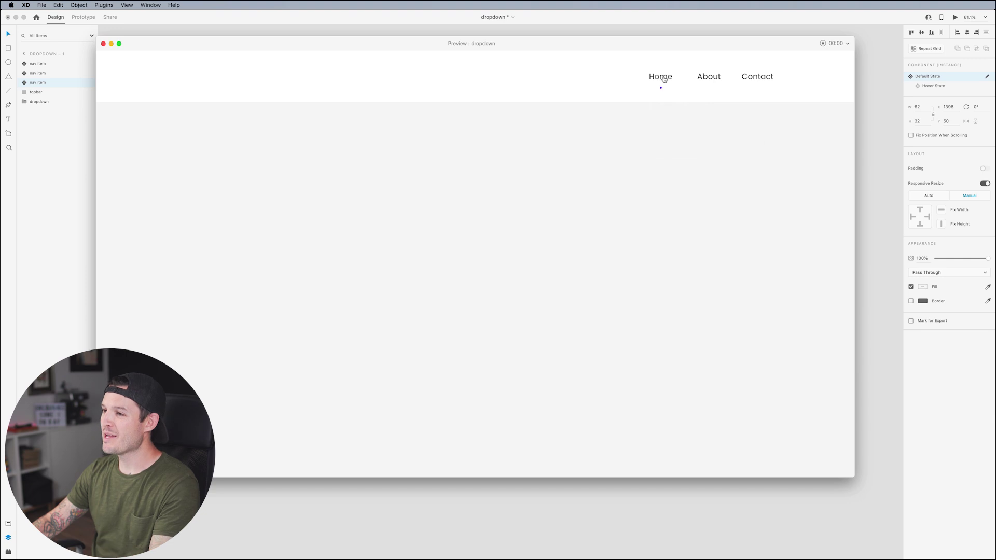
click(664, 78)
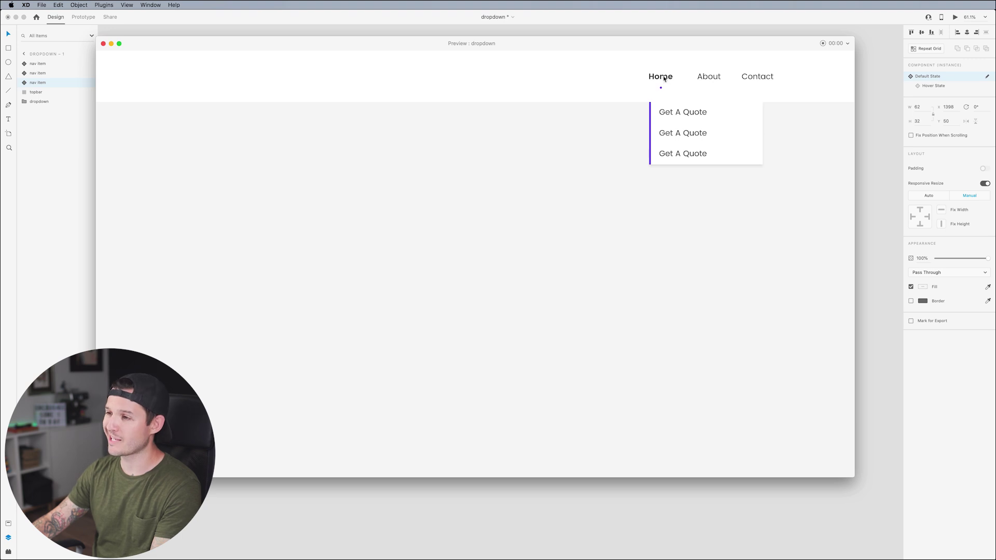
click(664, 78)
click(663, 78)
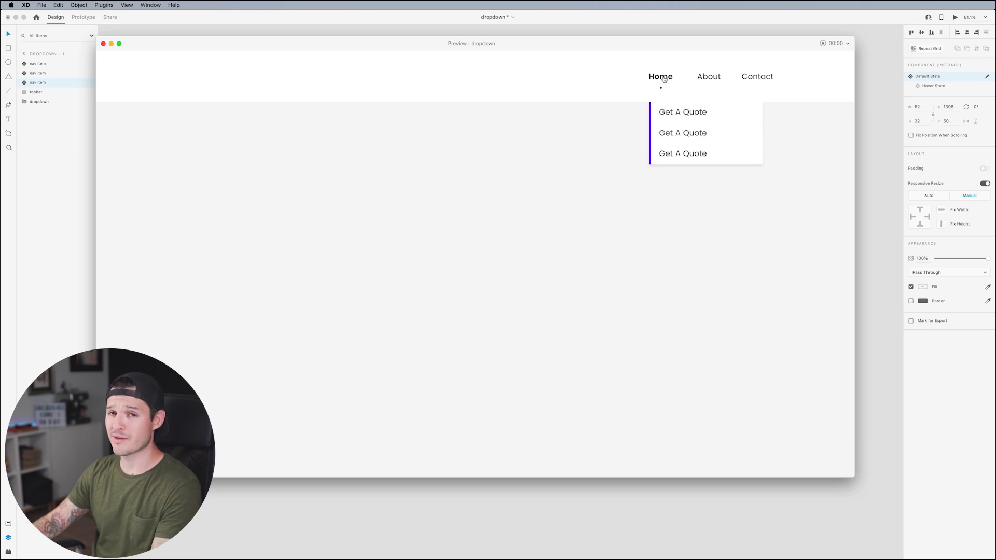
click(664, 78)
click(663, 79)
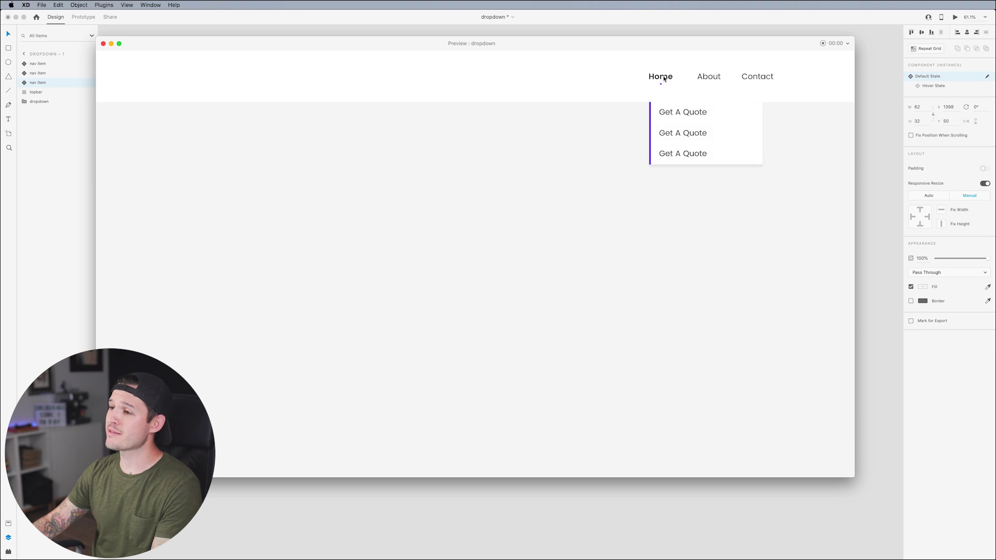
click(664, 78)
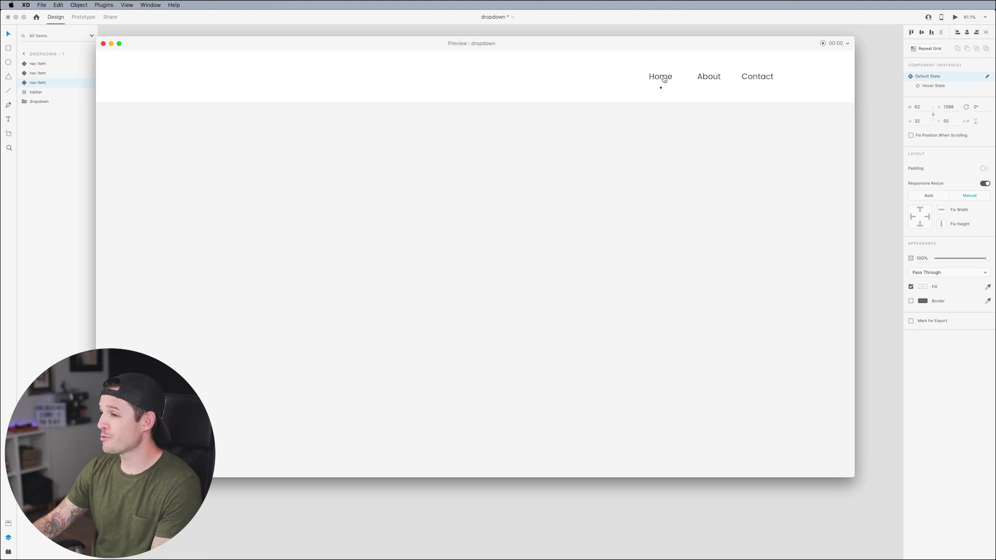